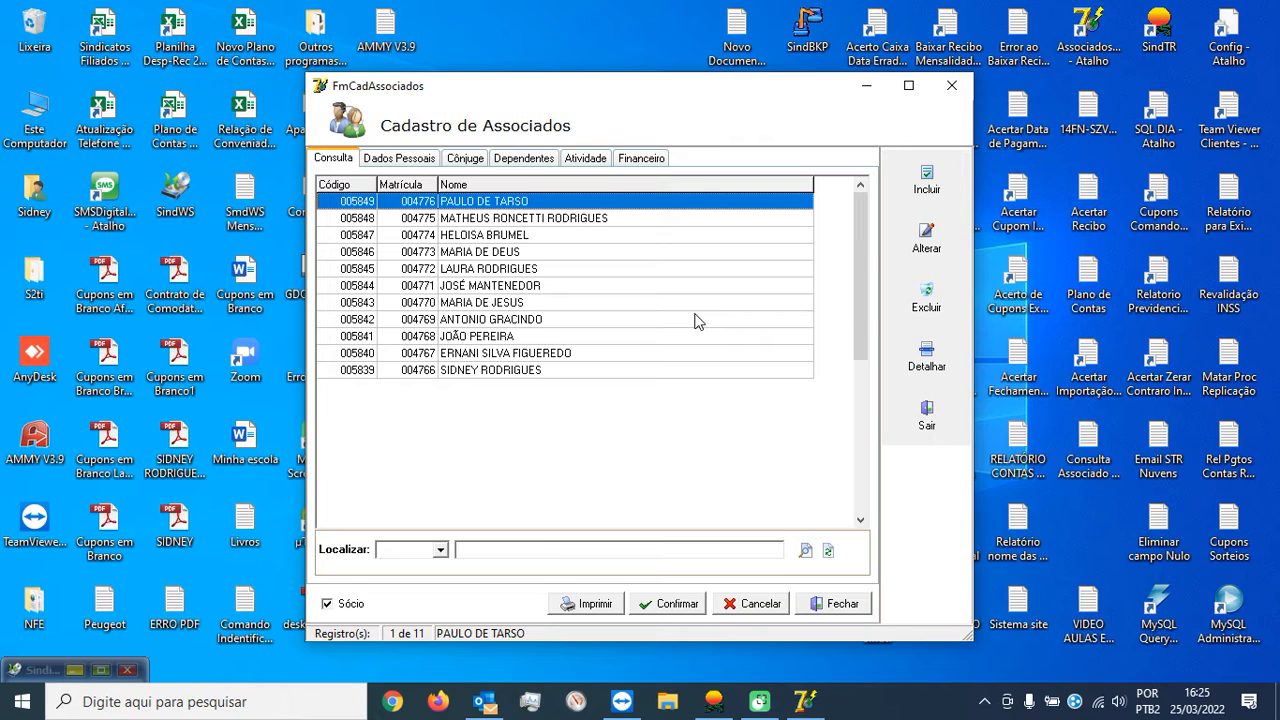
pyautogui.click(927, 190)
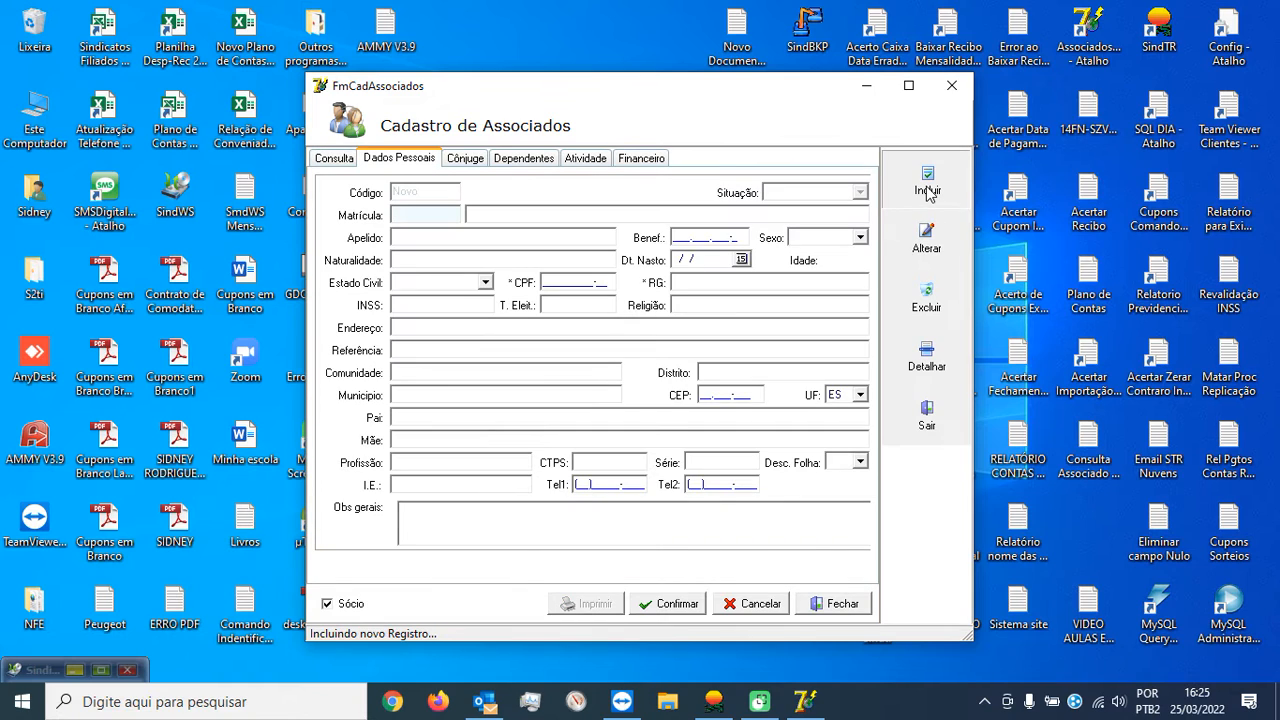
pyautogui.press('Return')
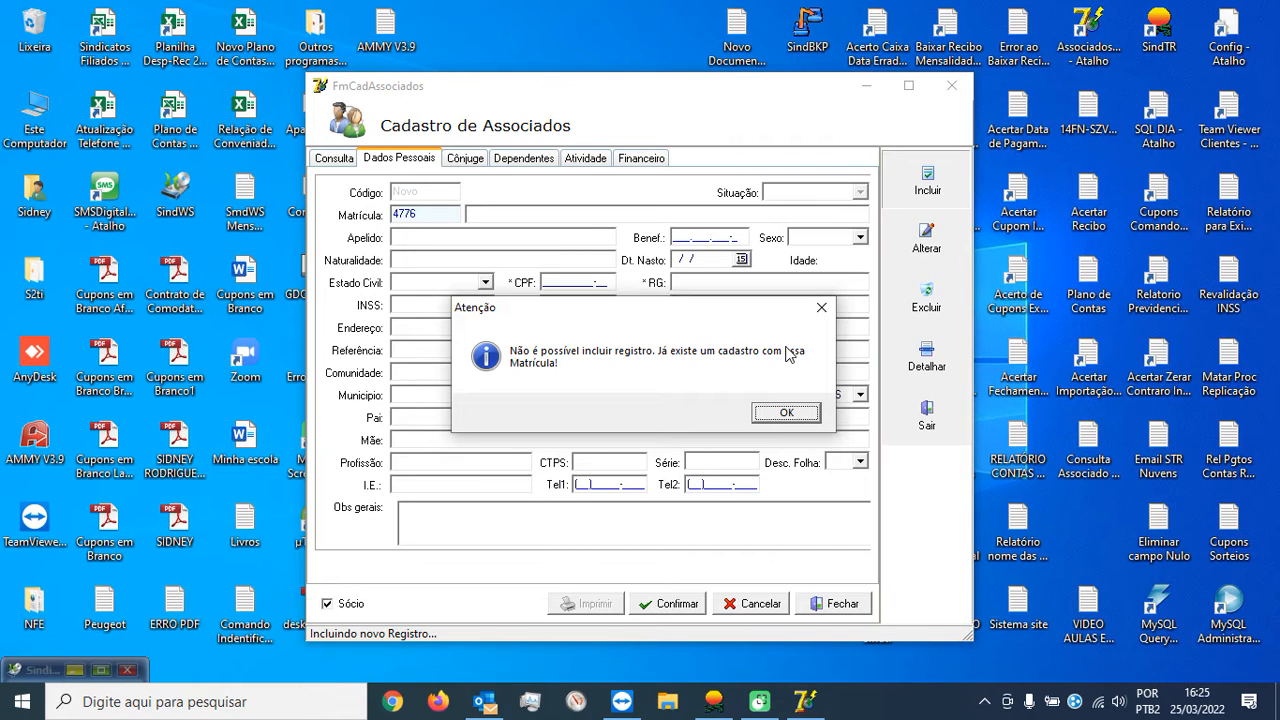
pyautogui.click(781, 413)
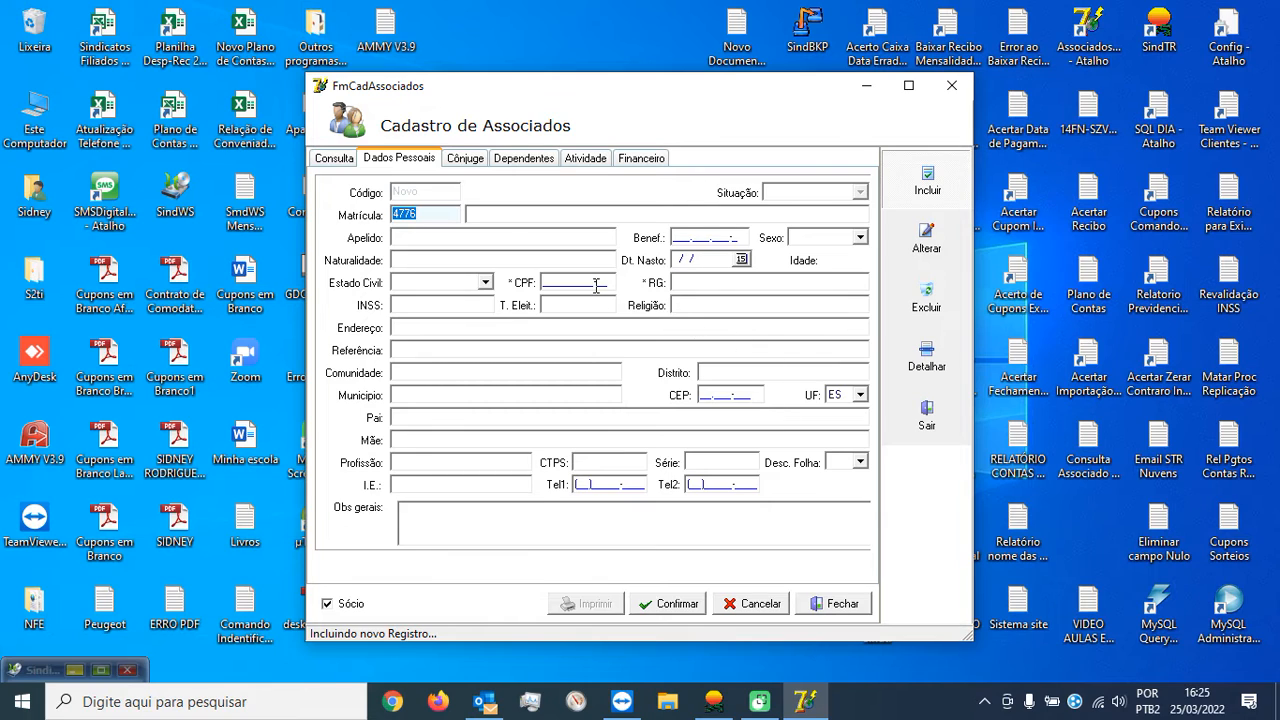
pyautogui.click(757, 605)
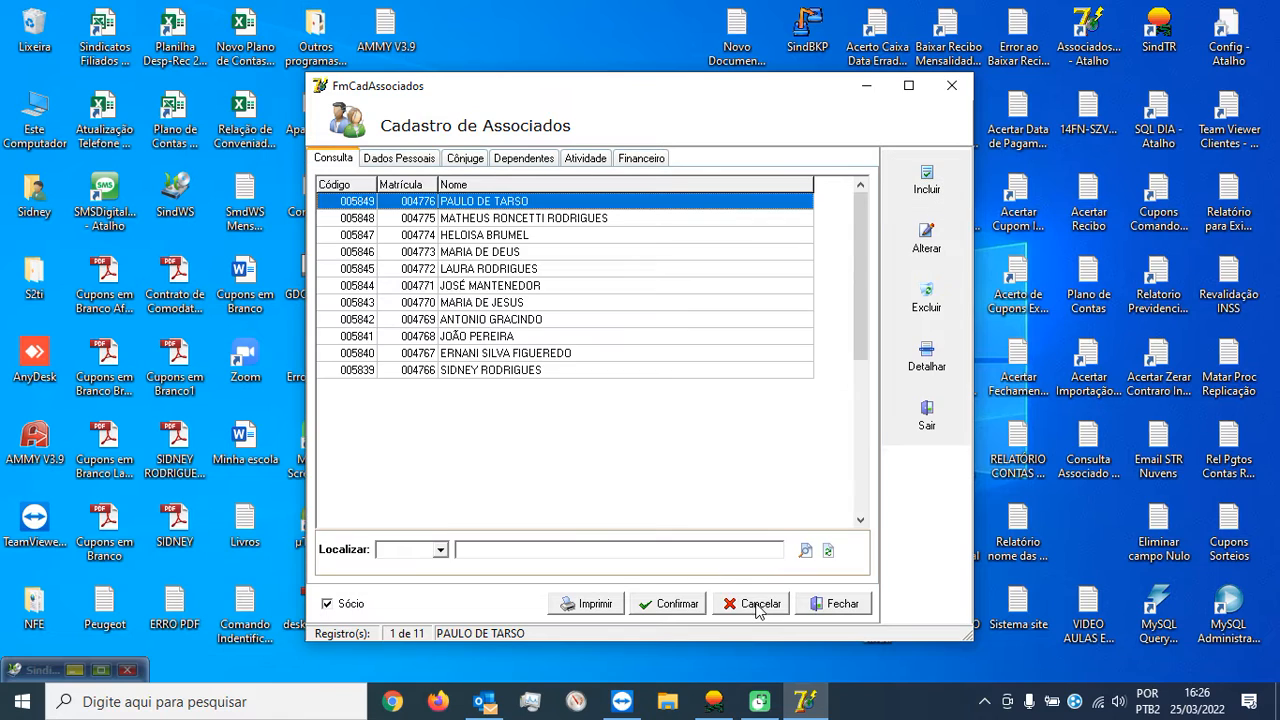
# Copy the CPF from the last member's record and return to the member list.
pyautogui.doubleClick(524, 371)
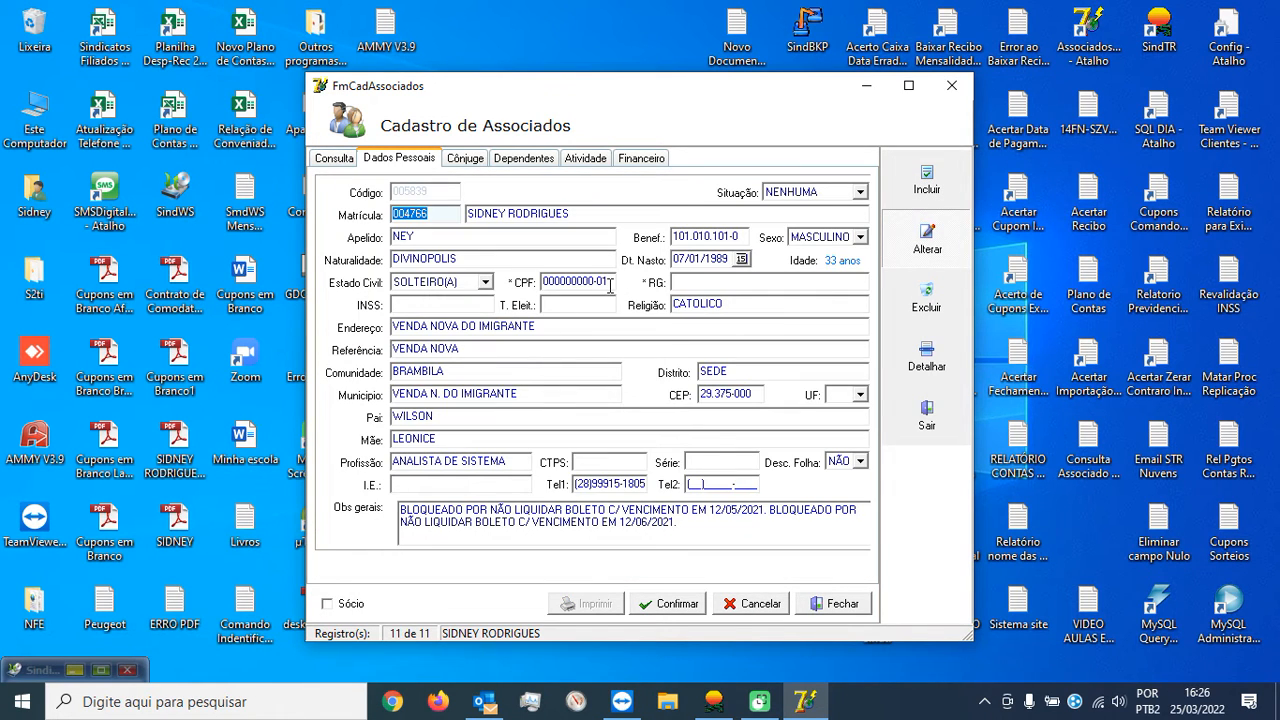
pyautogui.click(576, 281)
pyautogui.rightClick(576, 281)
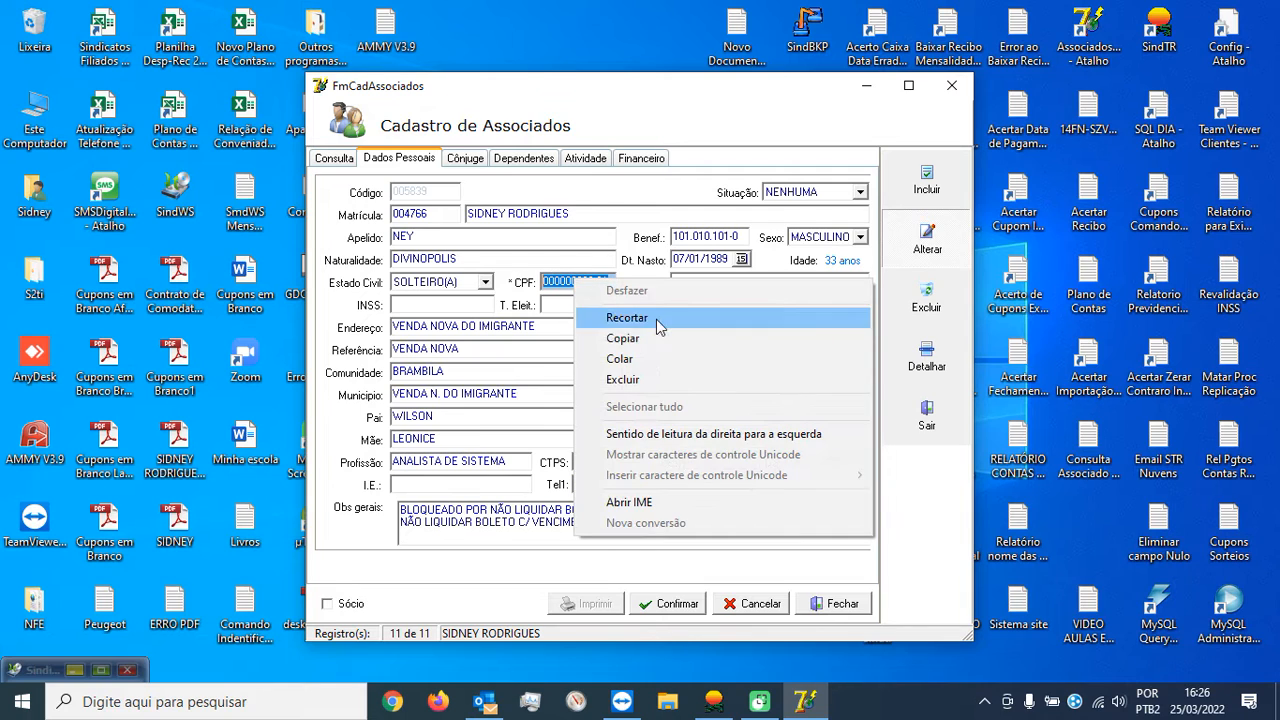
pyautogui.click(652, 337)
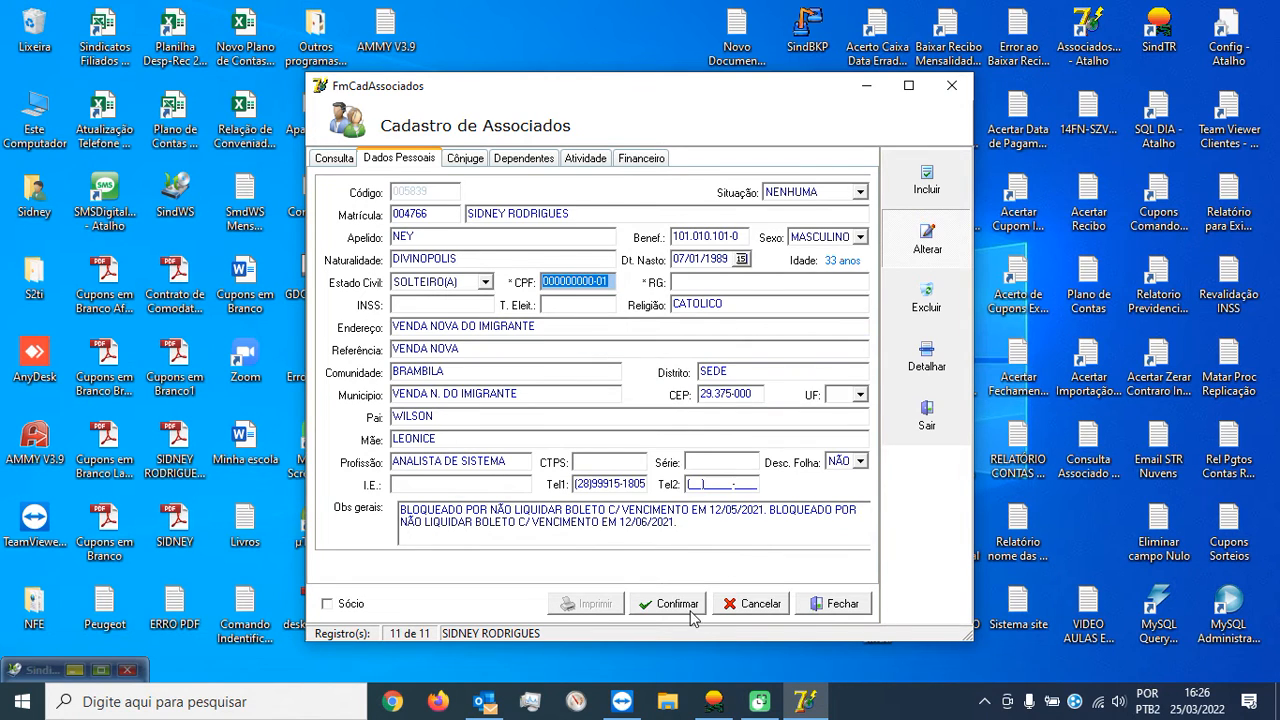
pyautogui.click(757, 603)
# Start a new member with a matrícula, the member's name, sex MASCULINO and a CPF.
pyautogui.click(920, 186)
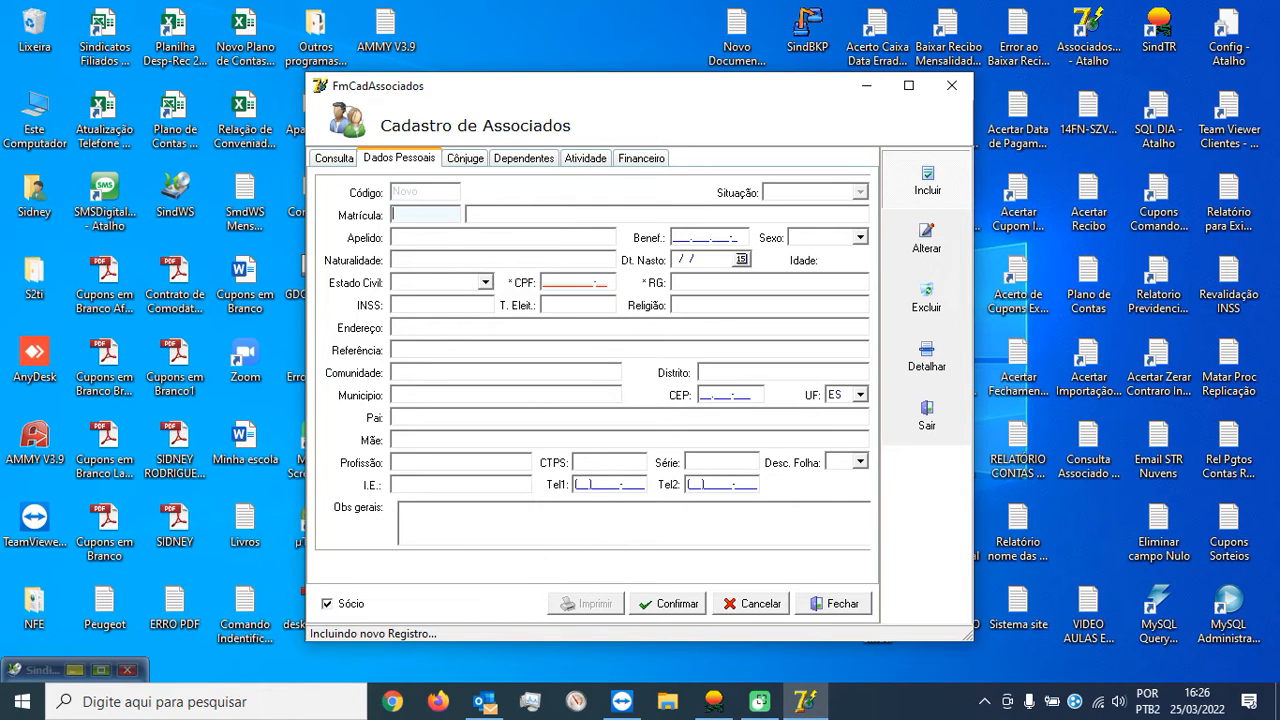
pyautogui.write('60000')
pyautogui.click(552, 211)
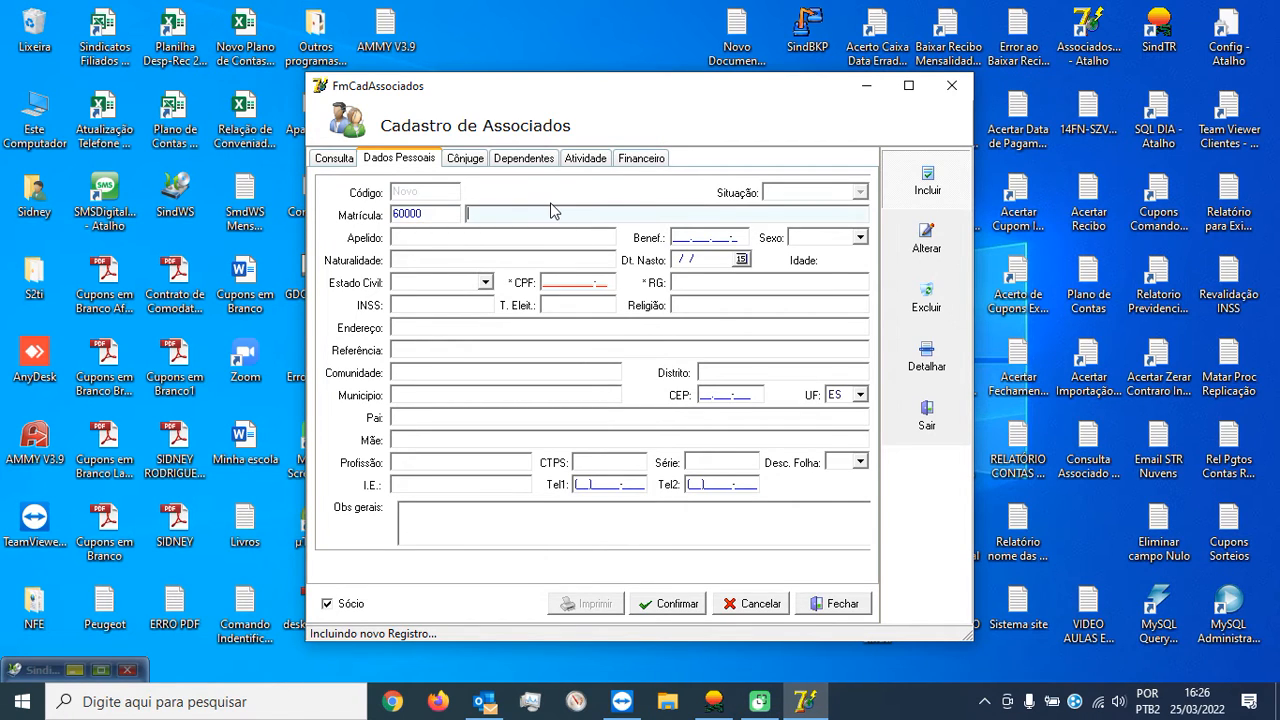
pyautogui.write('JOÃO')
pyautogui.press('Tab')
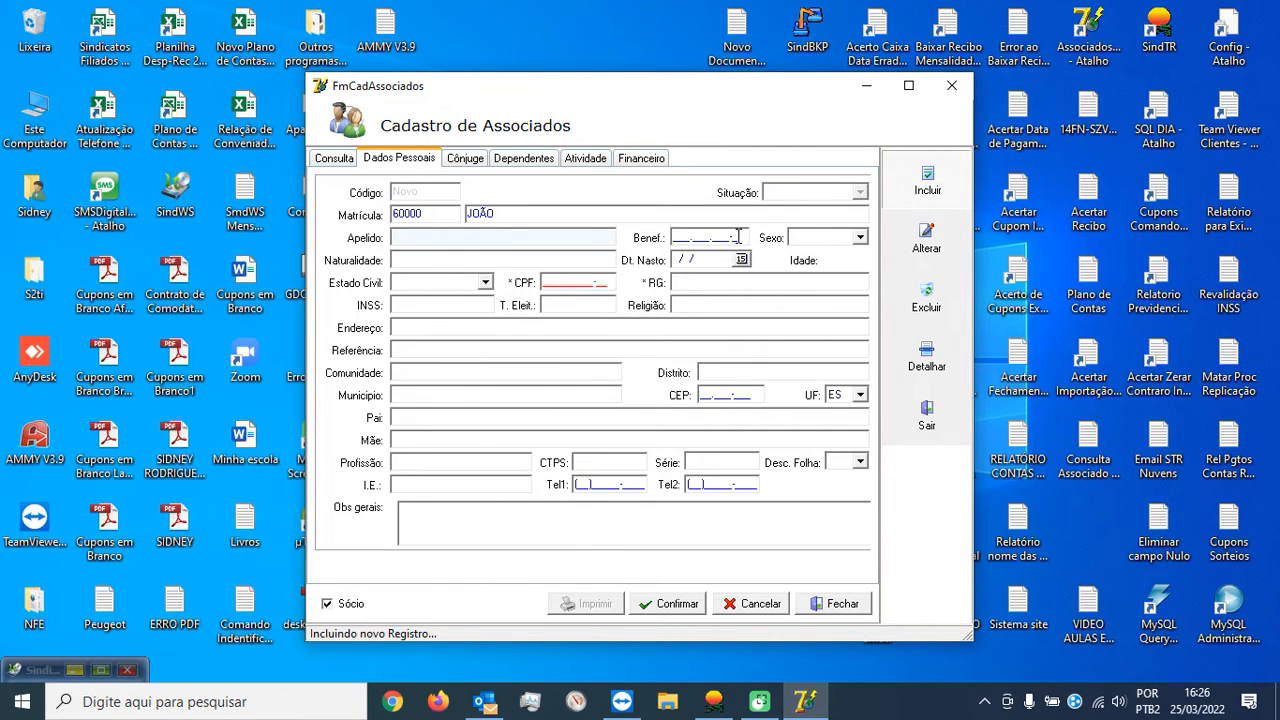
pyautogui.click(846, 240)
pyautogui.click(833, 257)
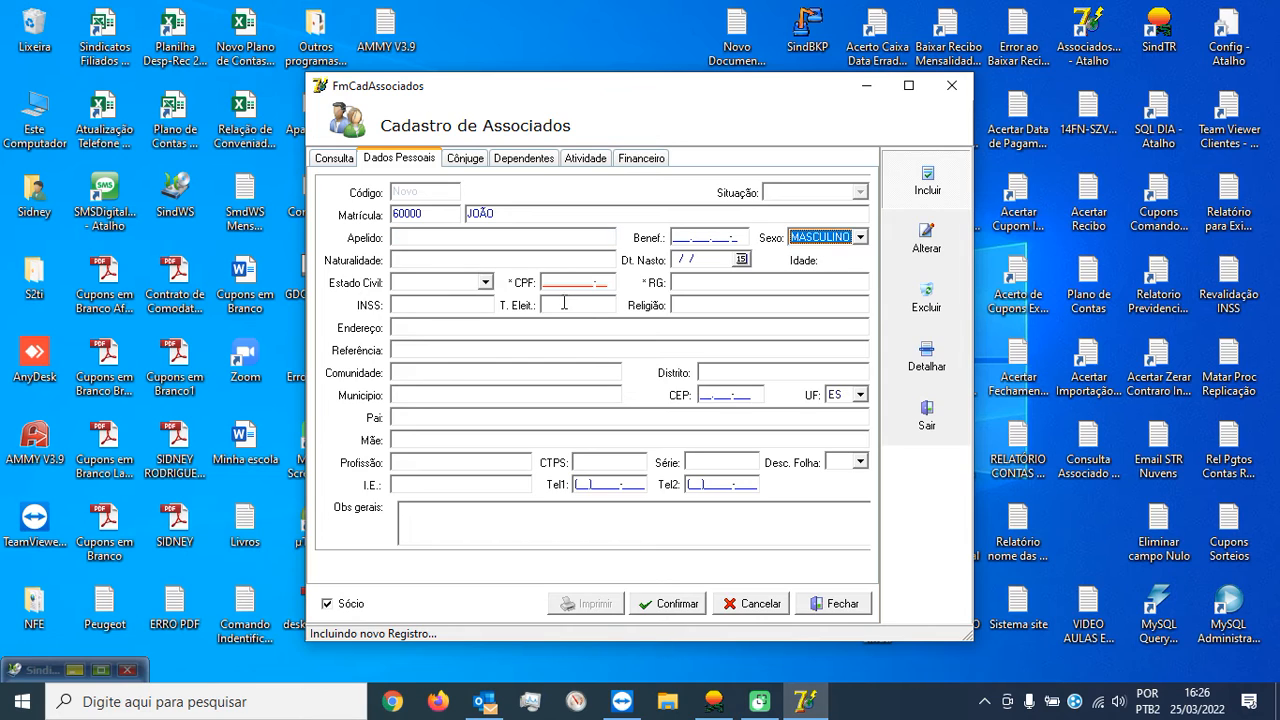
pyautogui.click(610, 282)
pyautogui.write('00000000001')
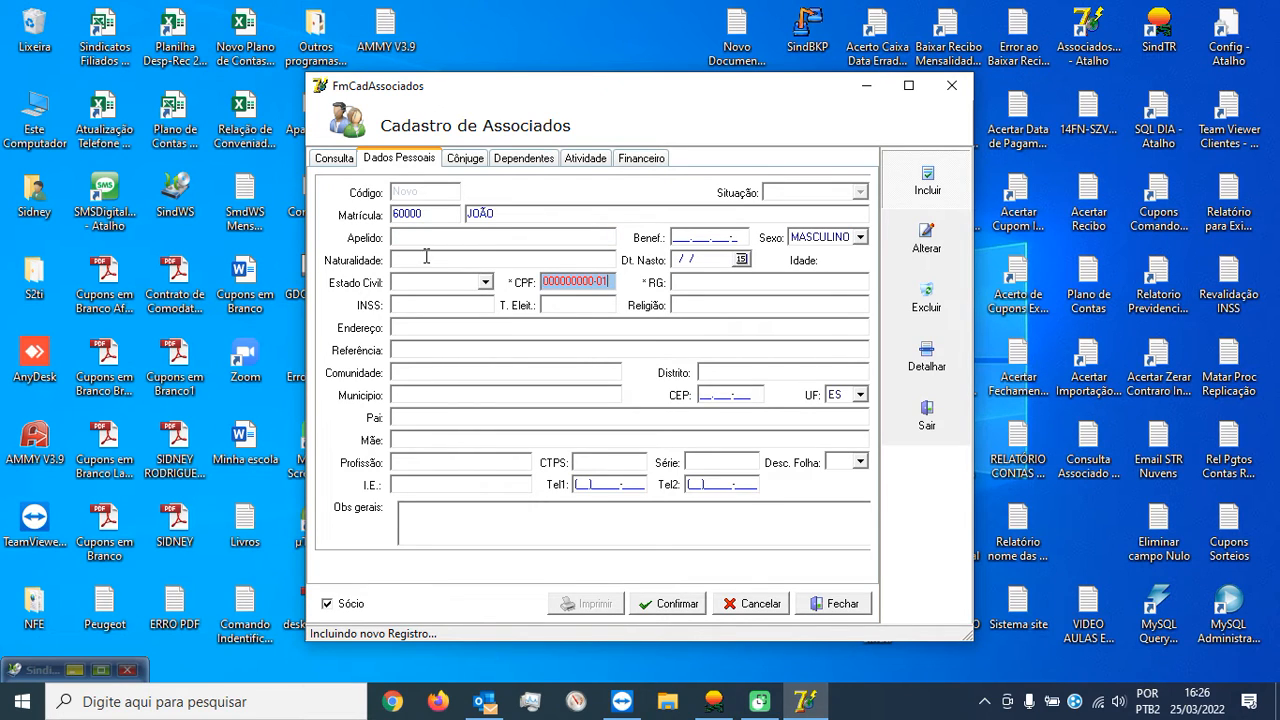
# Set Atividade category to PARCEIRO(A), try saving, and dismiss the duplicate CPF warning.
pyautogui.click(590, 165)
pyautogui.click(537, 193)
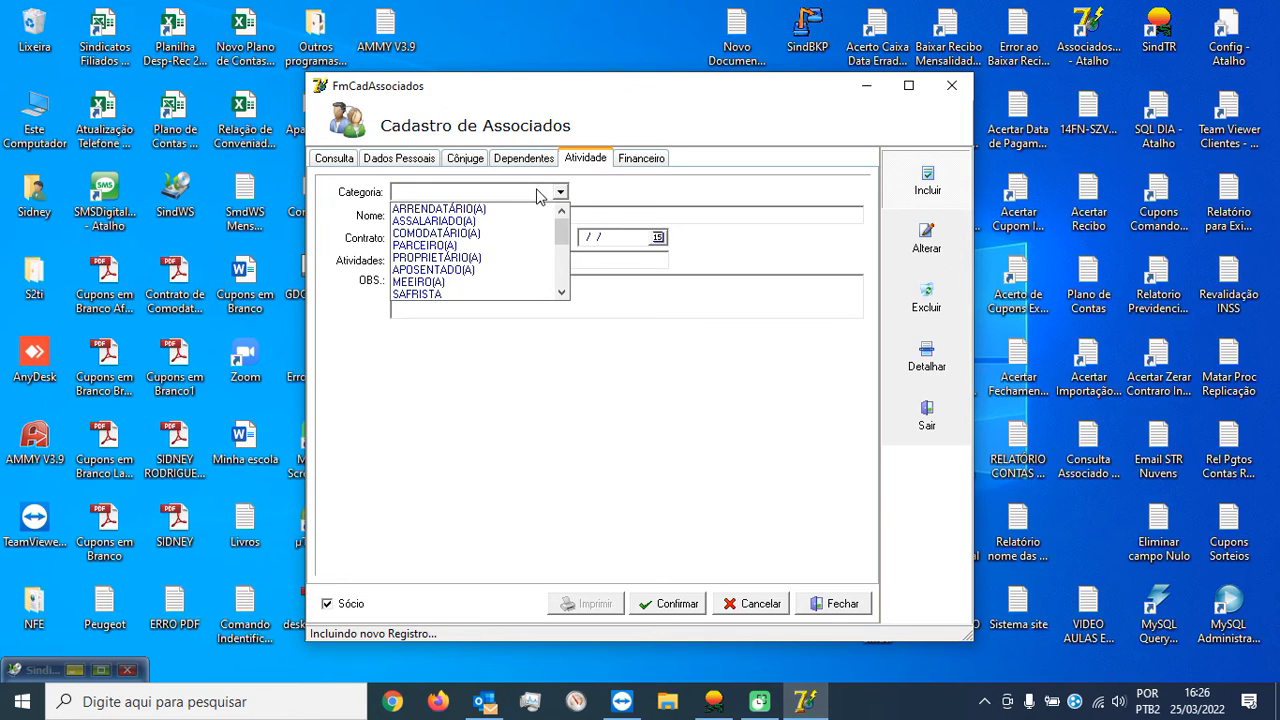
pyautogui.click(491, 245)
pyautogui.click(676, 606)
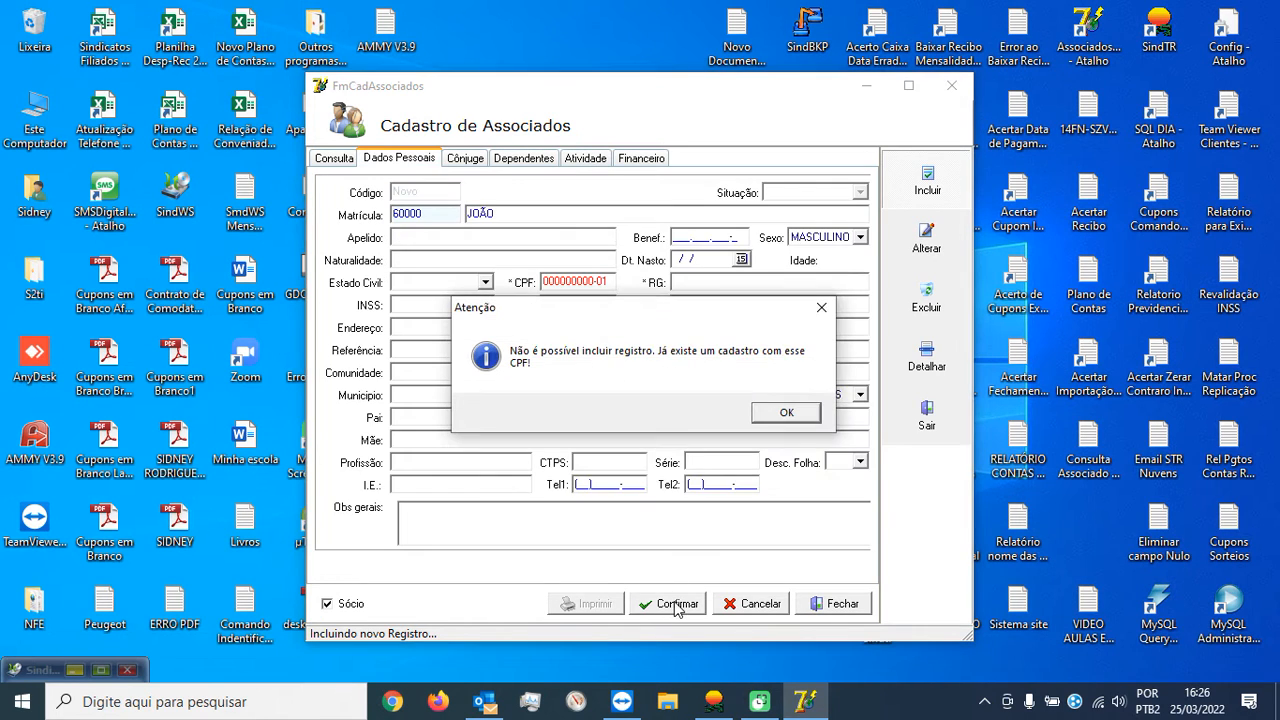
pyautogui.click(787, 413)
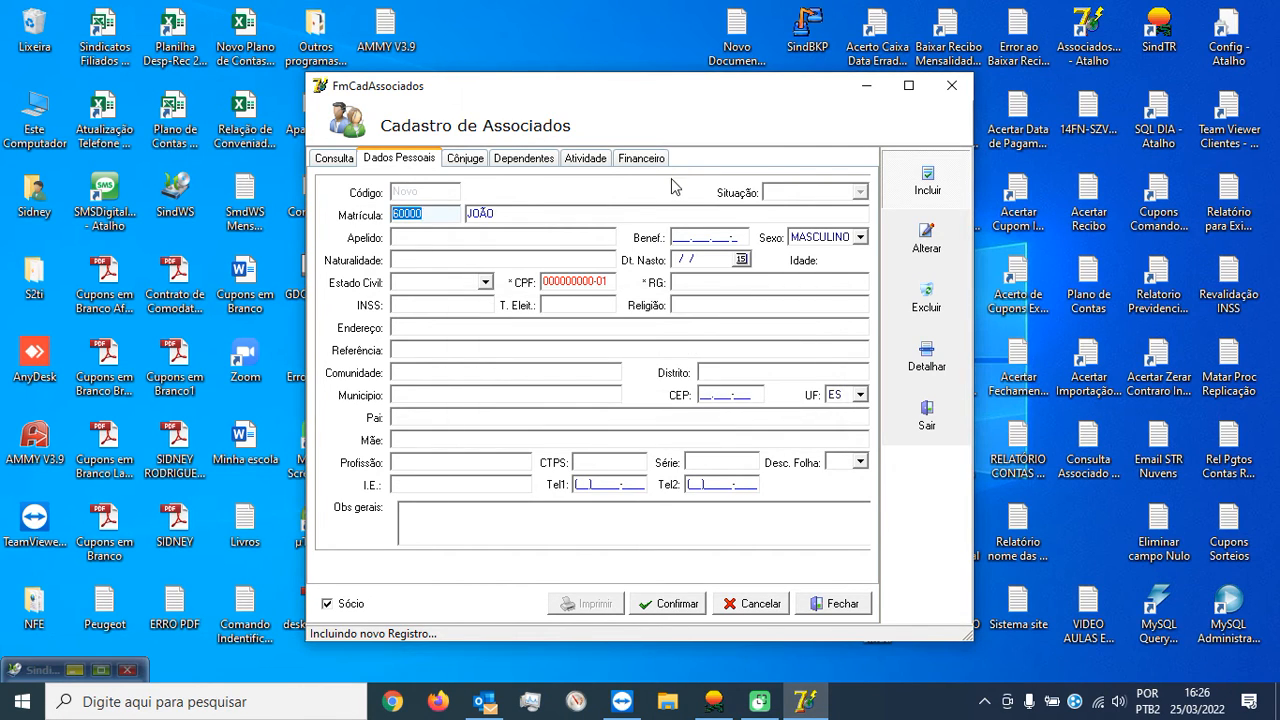
# On the Financeiro page, enter Filiação 01/01/2000.
pyautogui.click(652, 158)
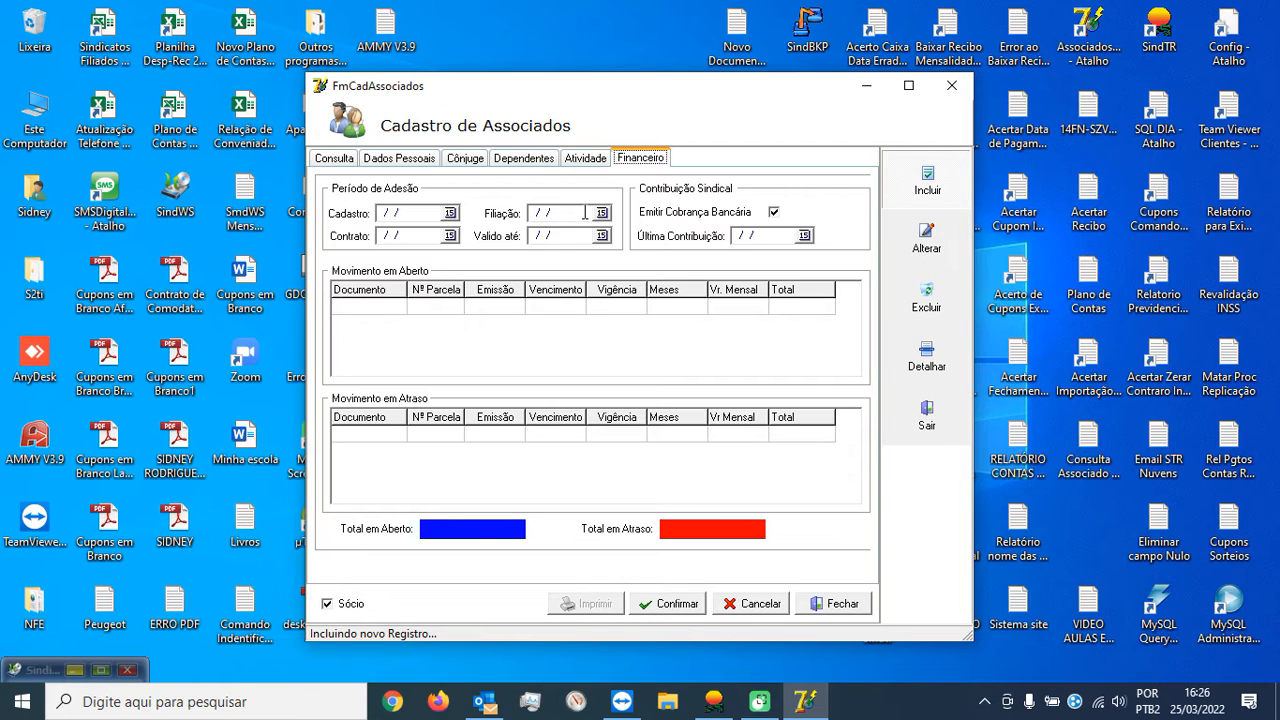
pyautogui.click(585, 213)
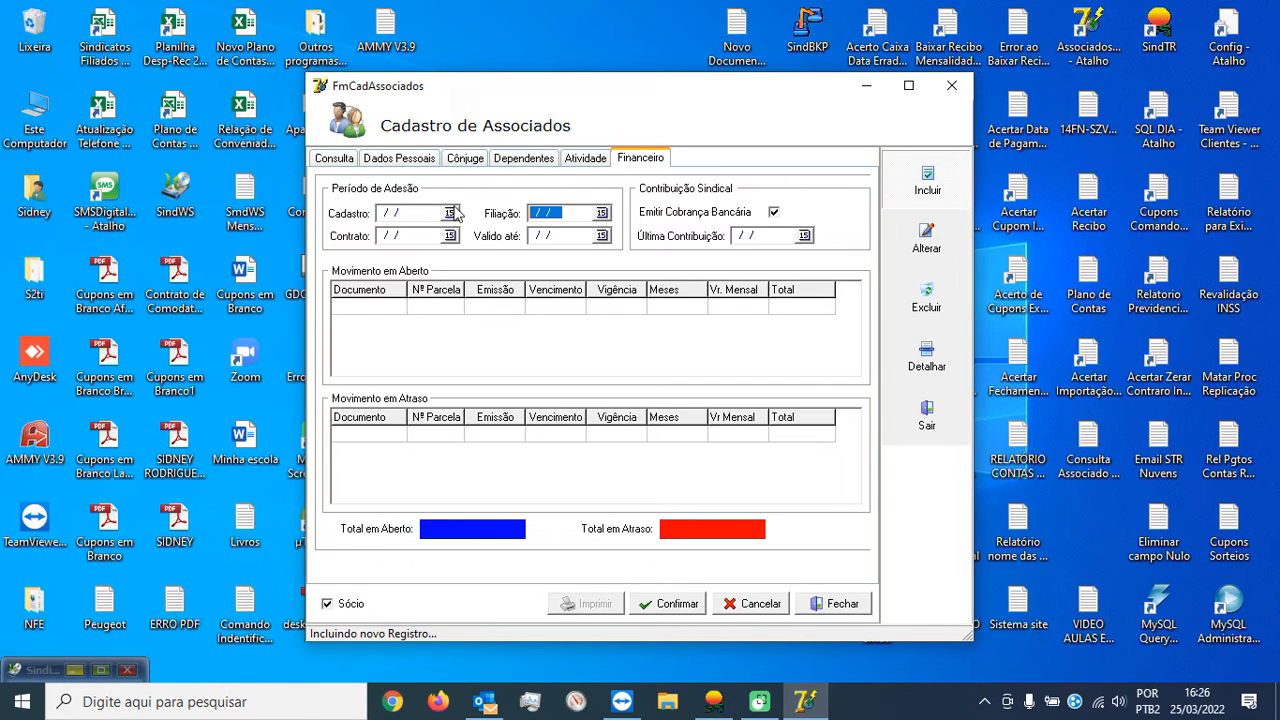
pyautogui.write('01/01/2000')
pyautogui.click(588, 236)
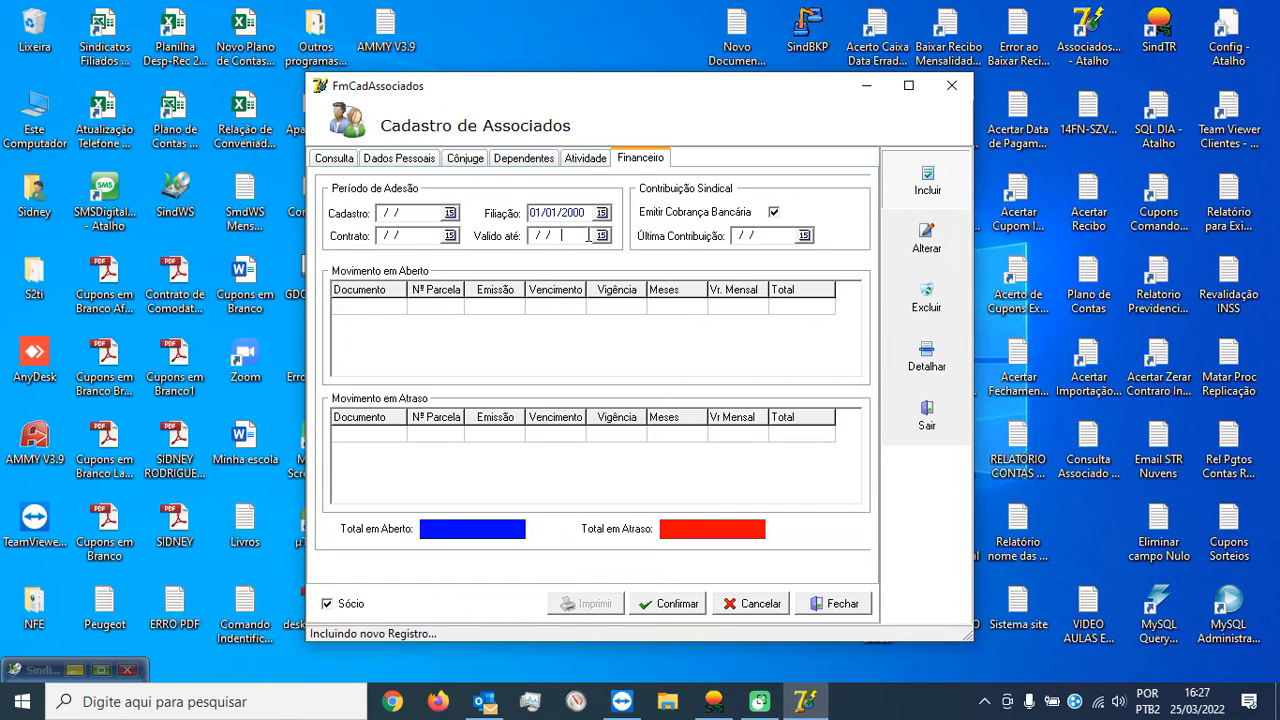
# Enter Válido até 31/12/2021, then cancel the draft member record.
pyautogui.press('Home')
pyautogui.write('31/12/2021')
pyautogui.press('Tab')
pyautogui.click(588, 235)
pyautogui.moveTo(590, 235); pyautogui.dragTo(517, 228)
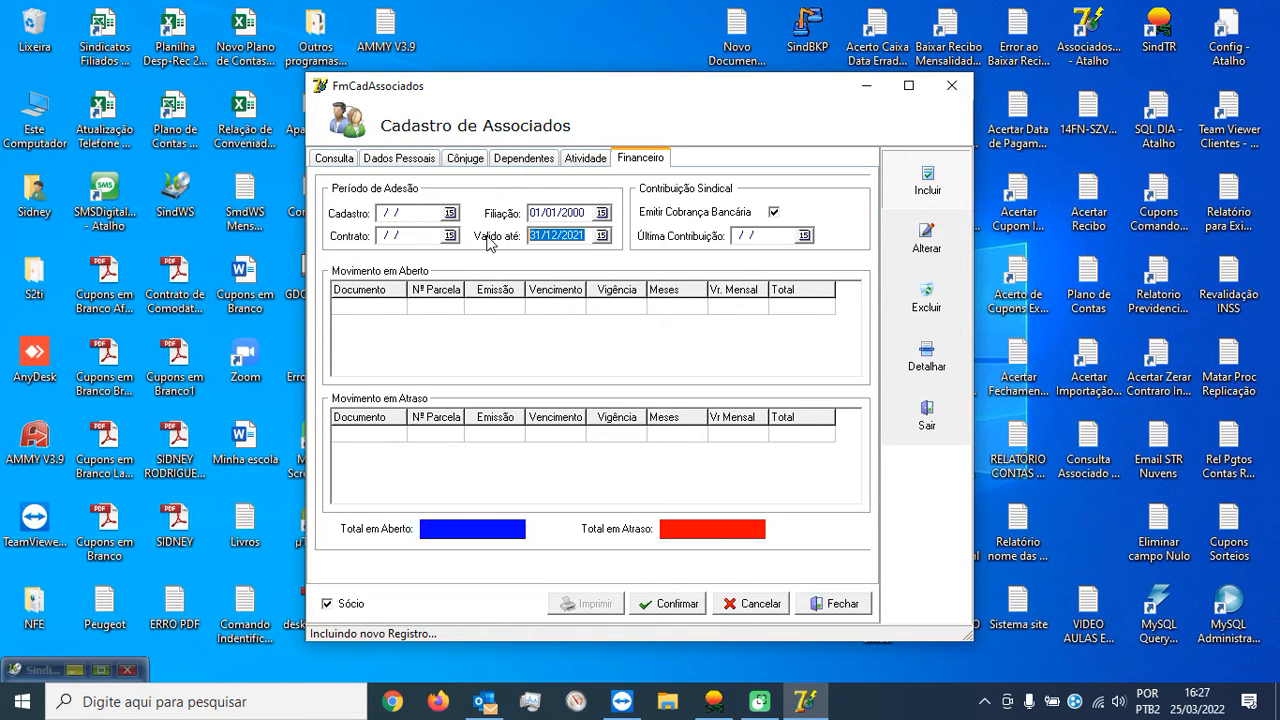
pyautogui.click(745, 606)
pyautogui.click(483, 340)
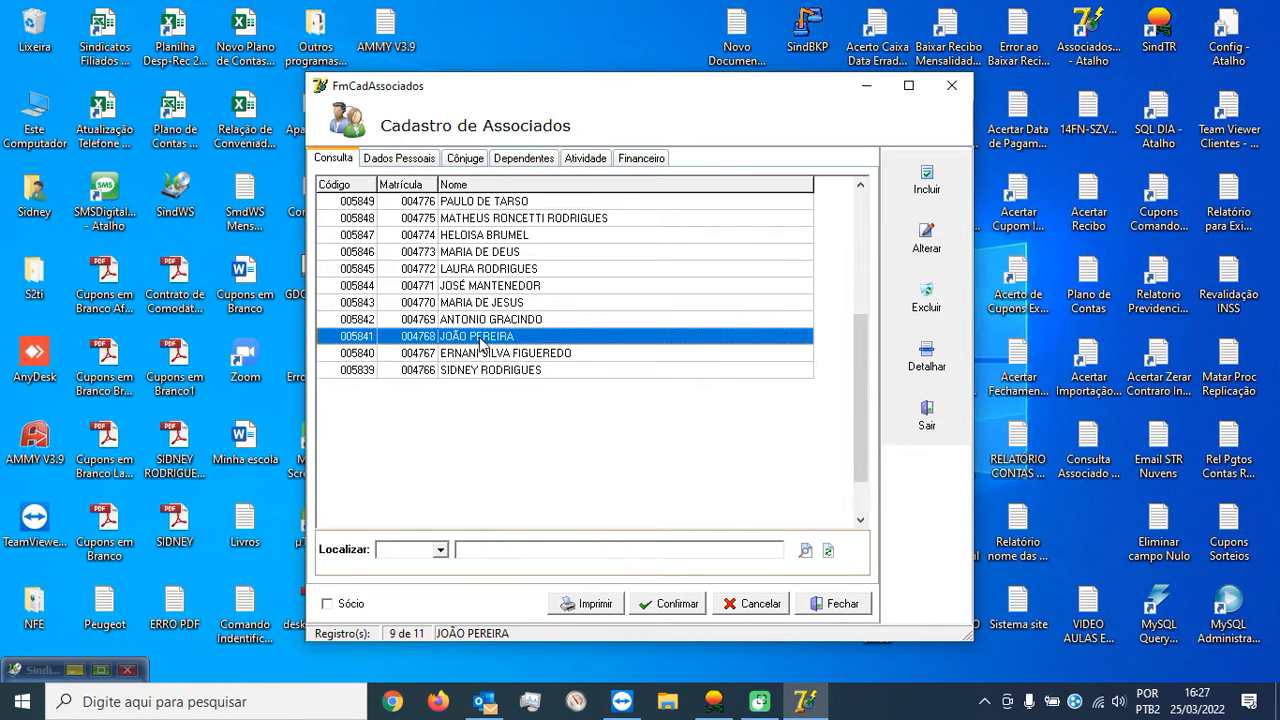
pyautogui.doubleClick(483, 340)
pyautogui.click(638, 160)
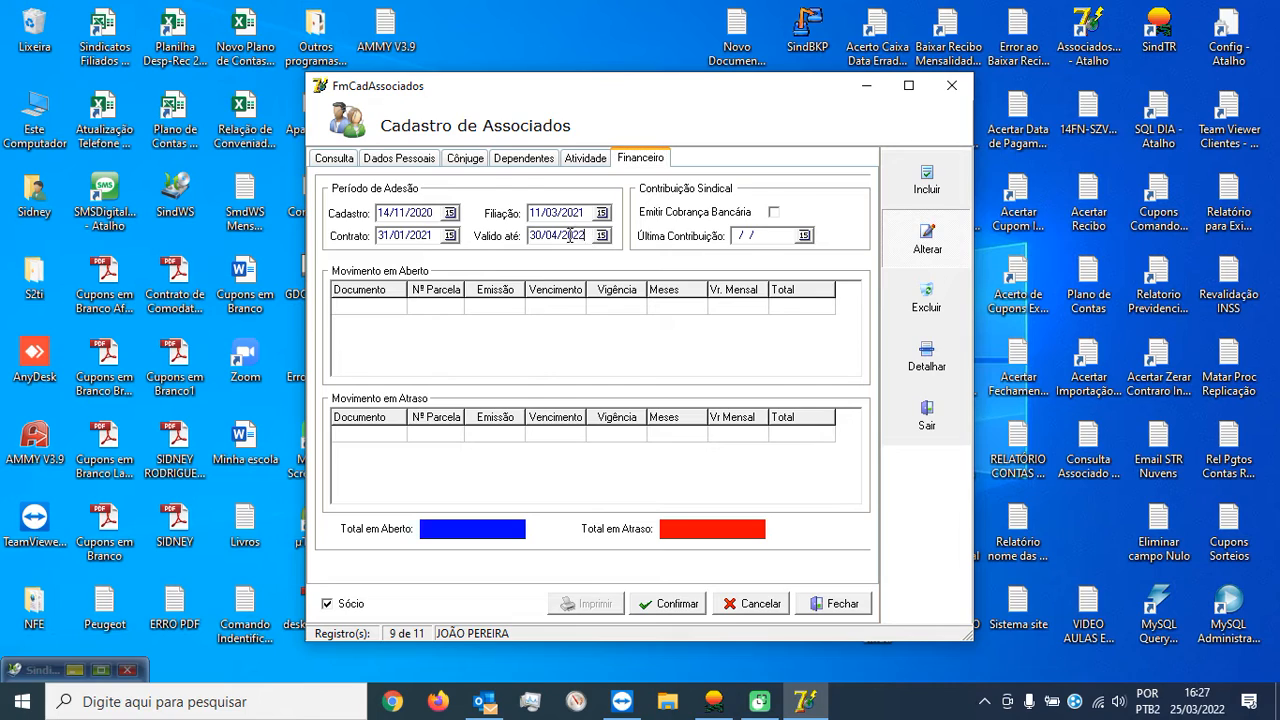
pyautogui.moveTo(570, 235); pyautogui.dragTo(508, 237)
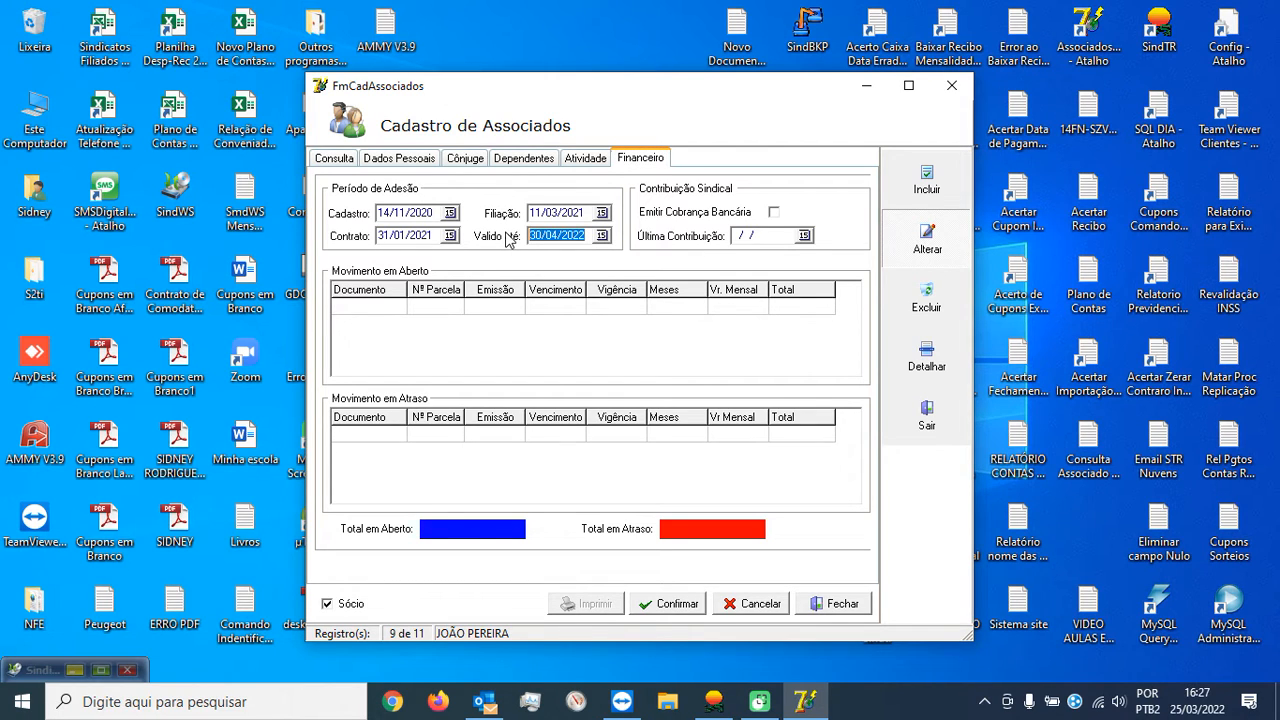
pyautogui.write('31/03/2022')
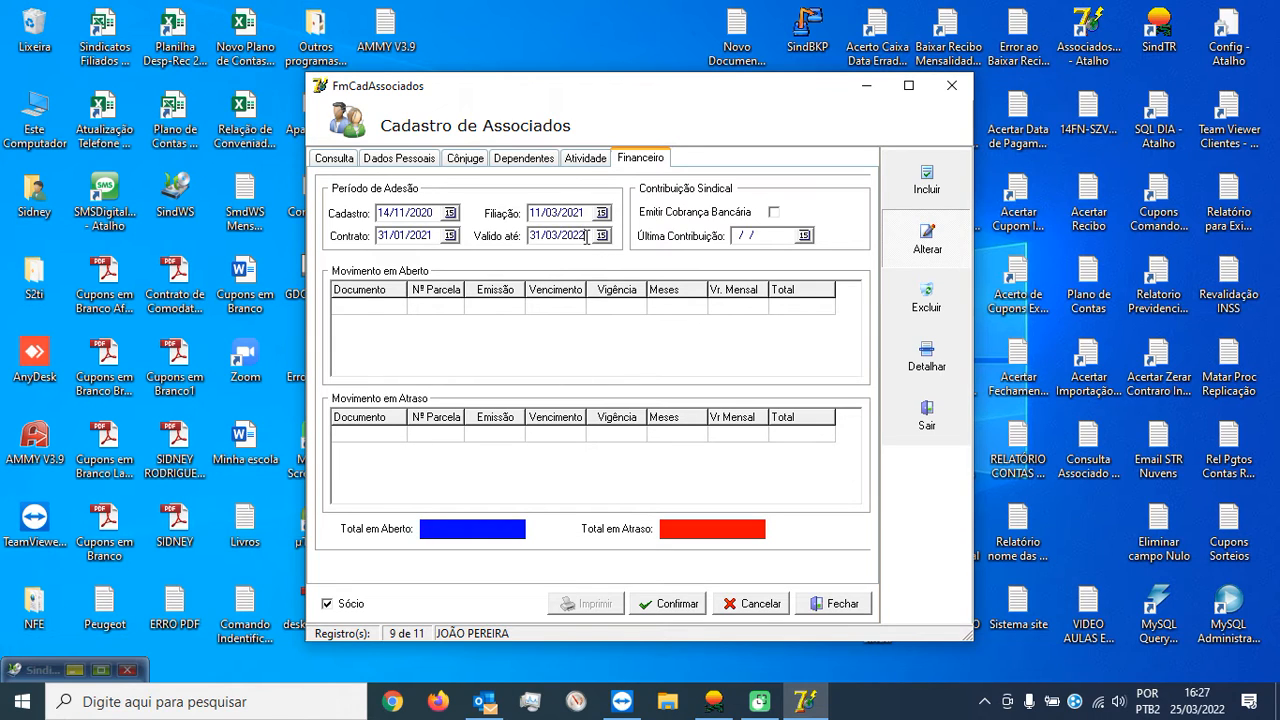
pyautogui.moveTo(586, 236); pyautogui.dragTo(512, 232)
pyautogui.click(760, 604)
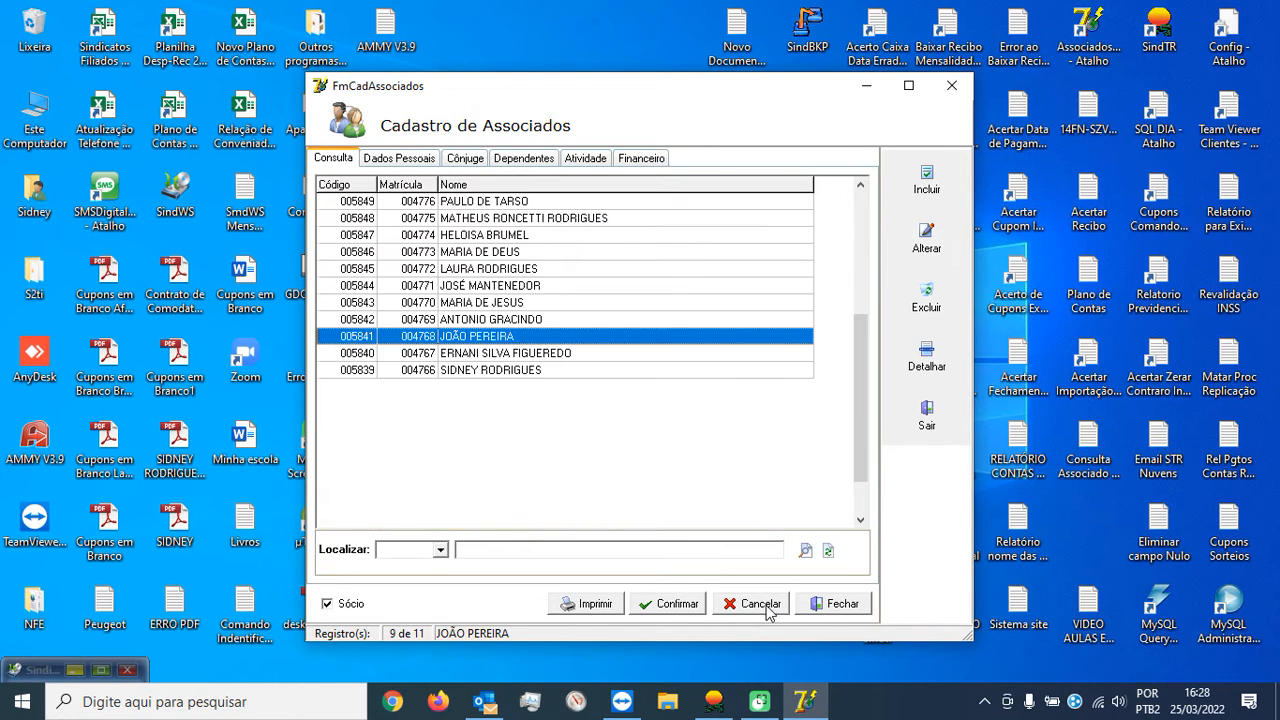
# Search members by Matrícula for a number with no match, then bring SINDTR's main window forward.
pyautogui.click(438, 550)
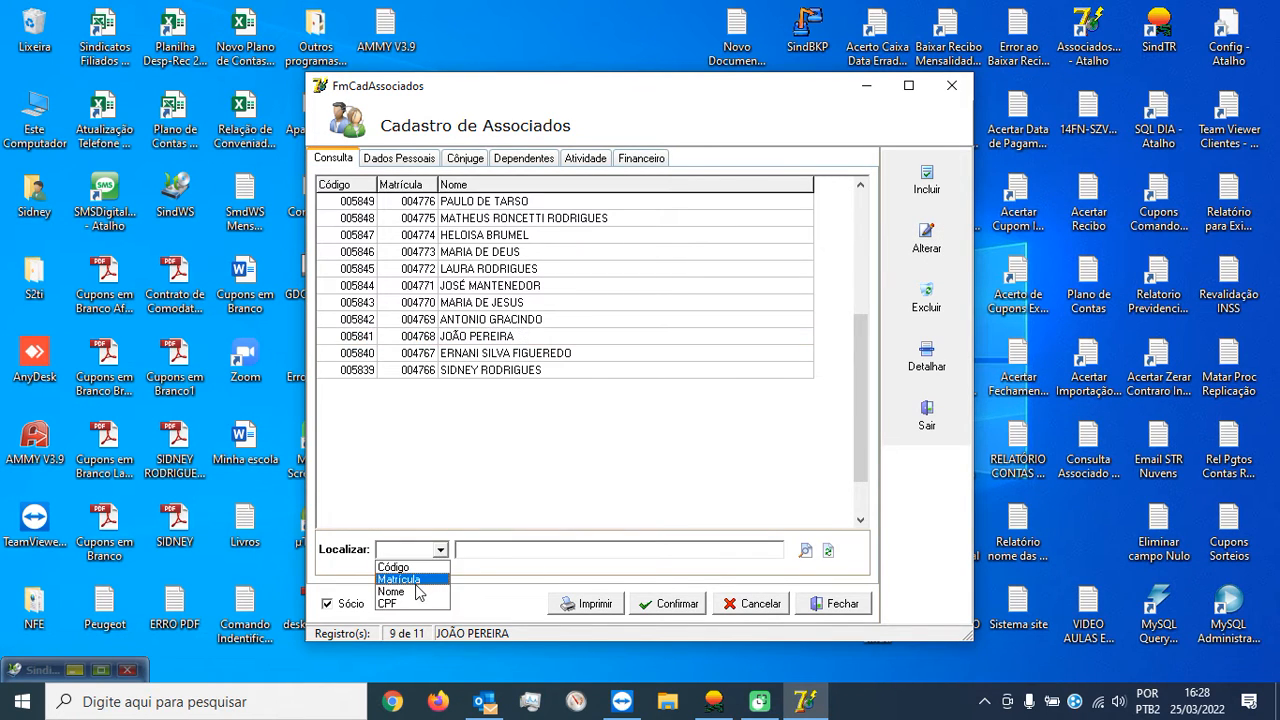
pyautogui.click(408, 580)
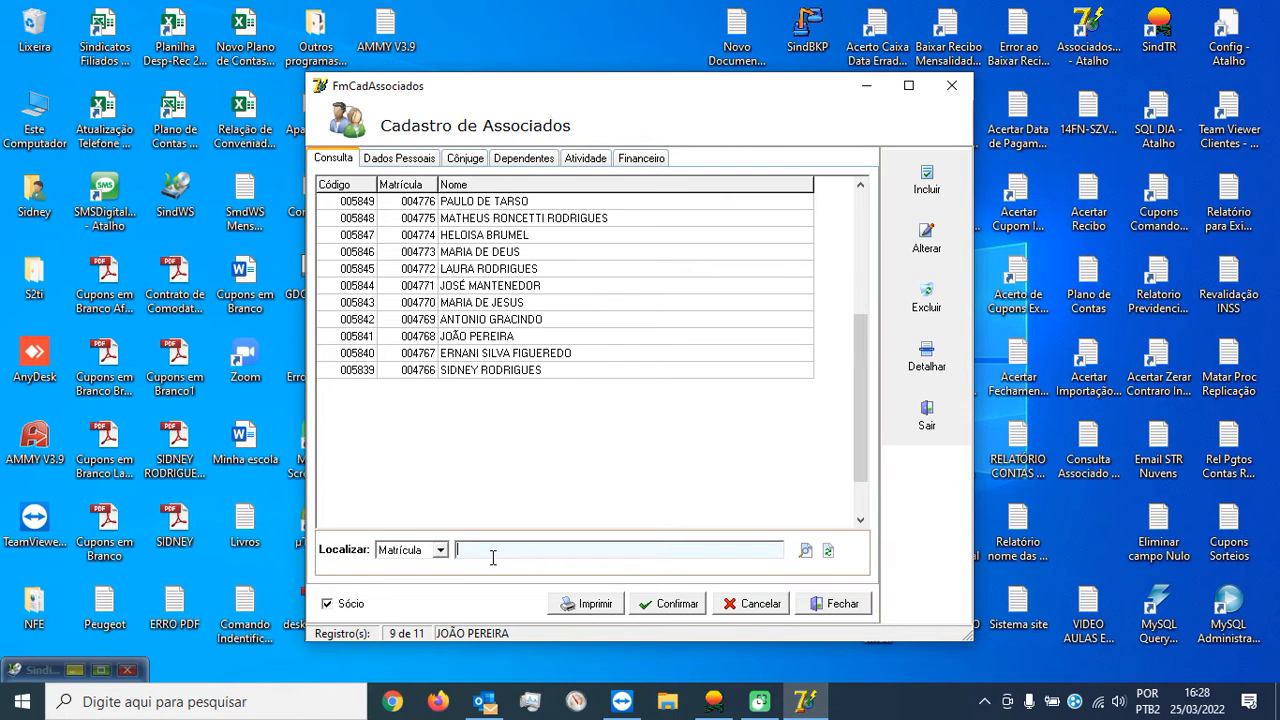
pyautogui.write('222')
pyautogui.click(806, 551)
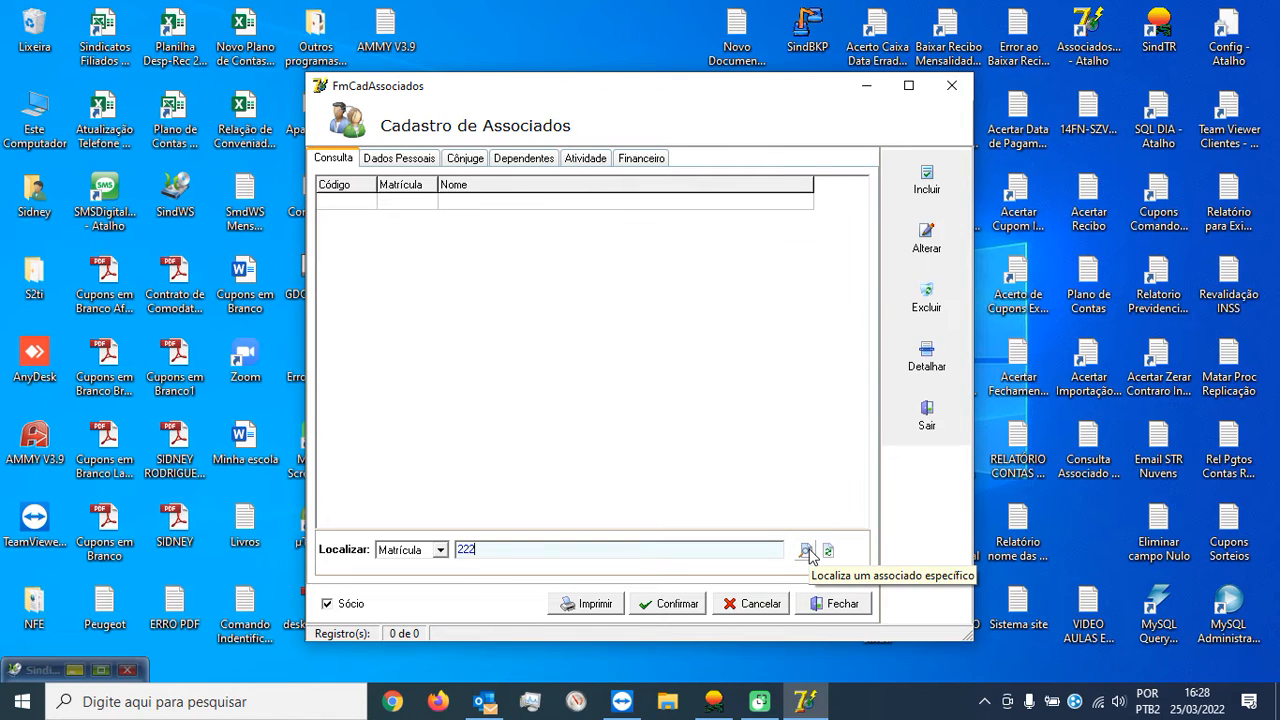
pyautogui.click(713, 702)
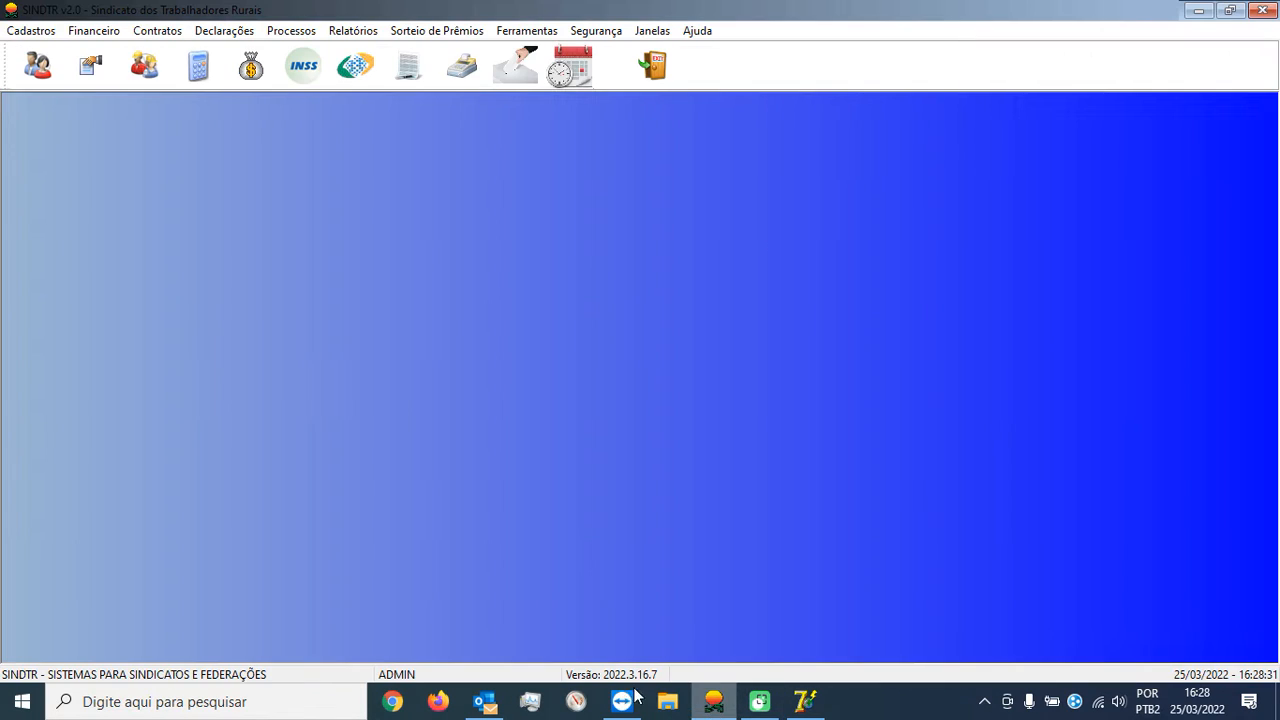
# Open Cadastro de Associados and search by Matrícula for a number.
pyautogui.click(33, 65)
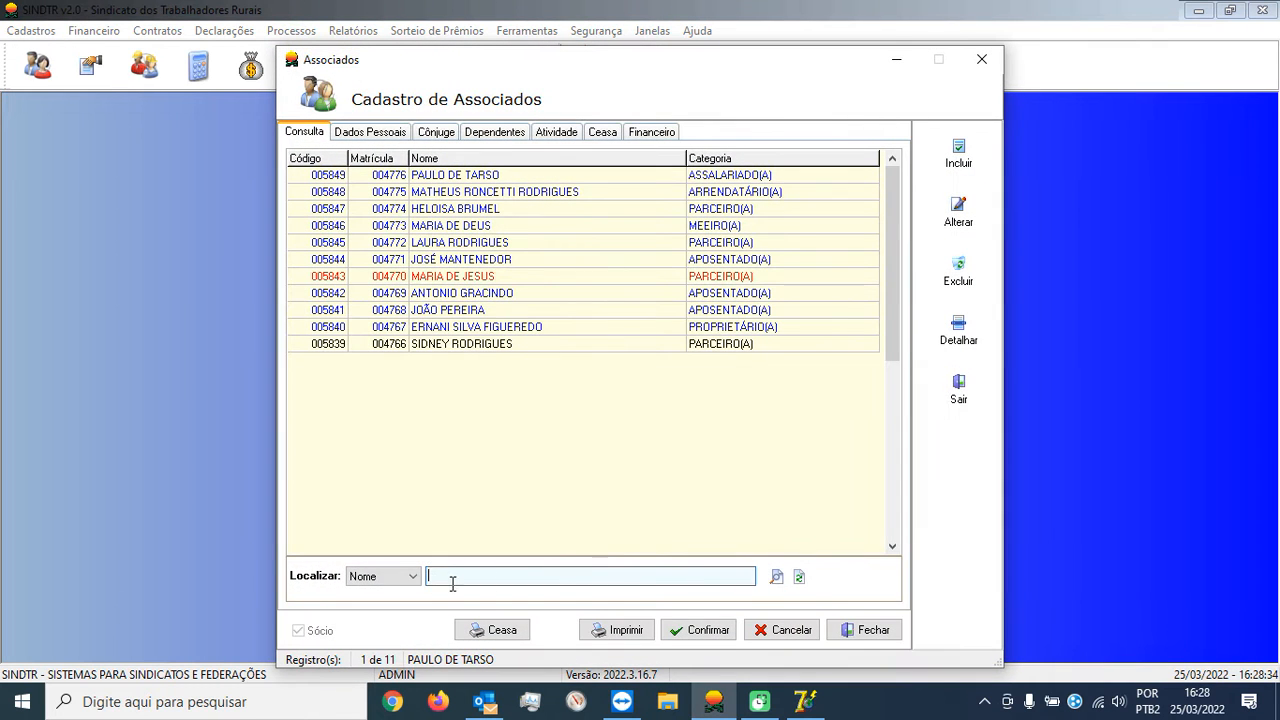
pyautogui.click(411, 576)
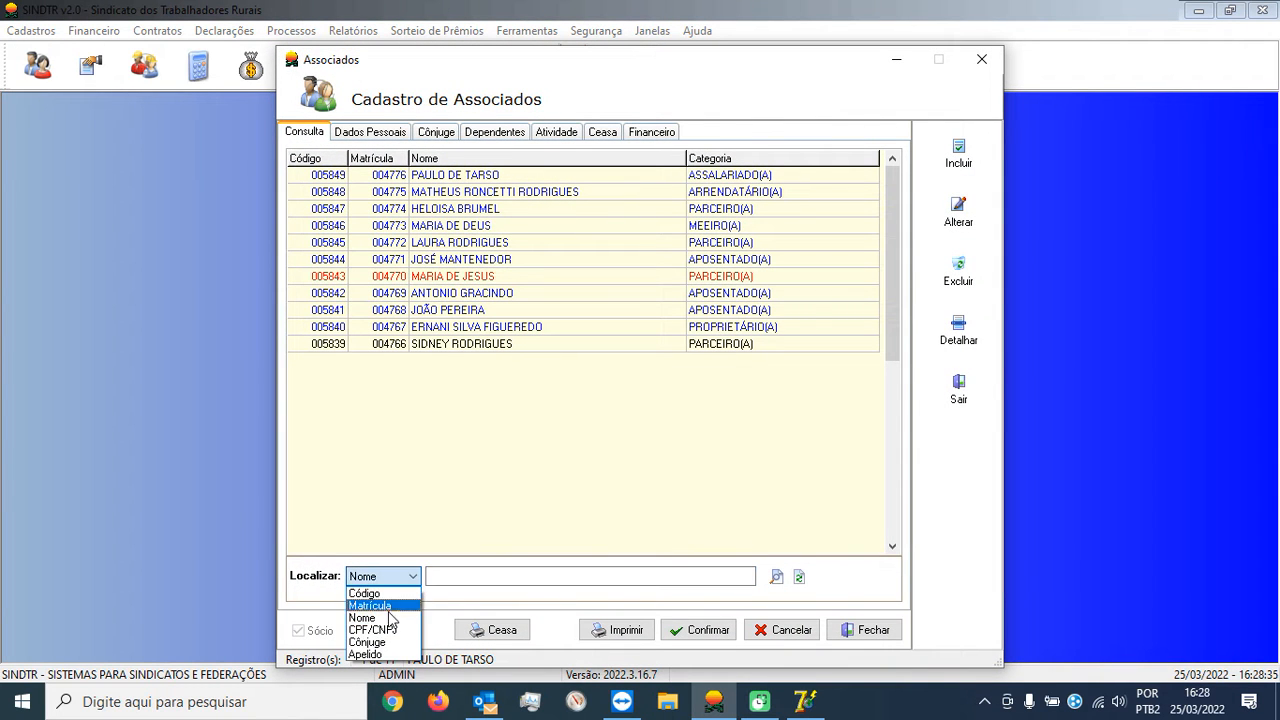
pyautogui.click(375, 602)
pyautogui.click(460, 576)
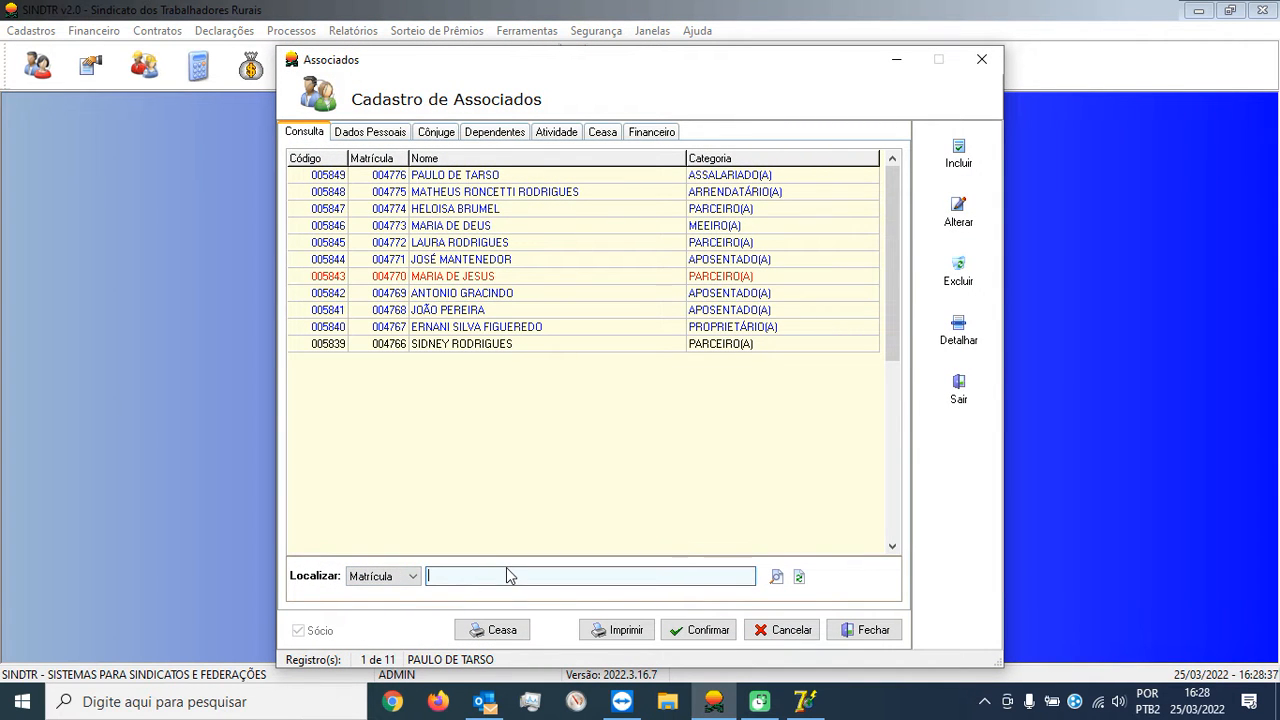
pyautogui.write('2222')
pyautogui.click(776, 578)
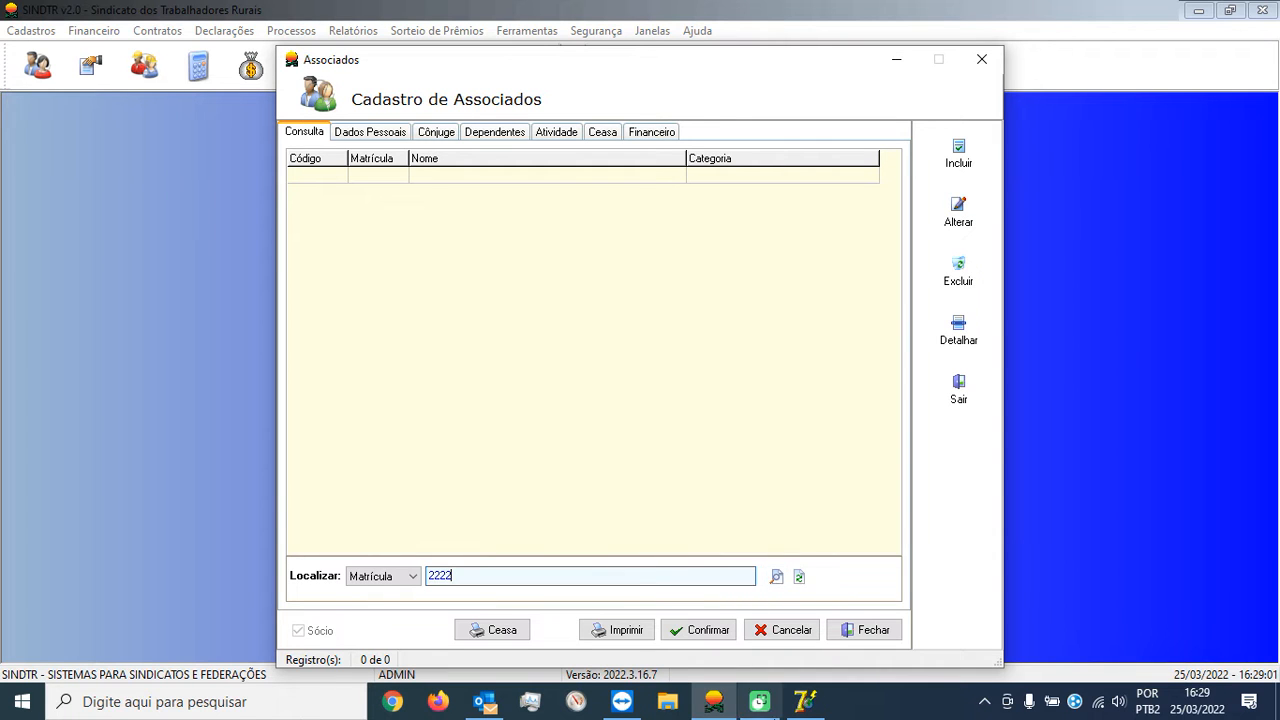
# Close the legacy register window, reopen Associados, and open the third member's record.
pyautogui.click(802, 704)
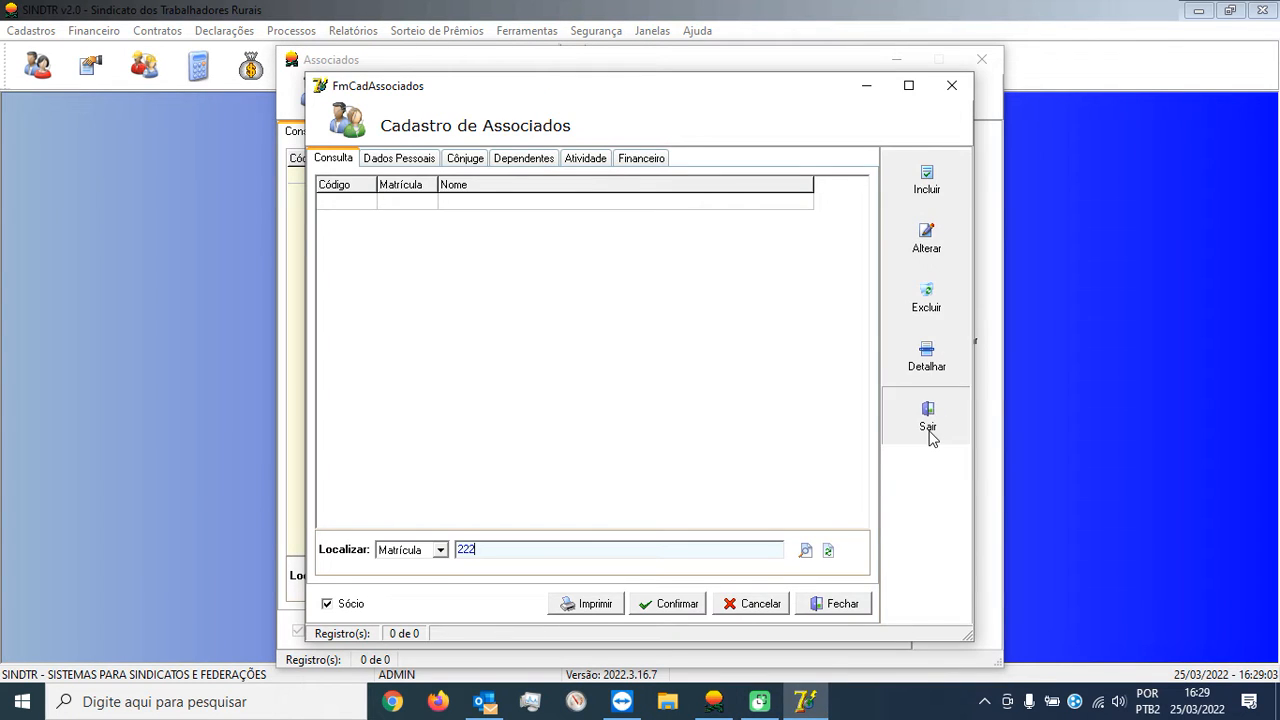
pyautogui.click(929, 435)
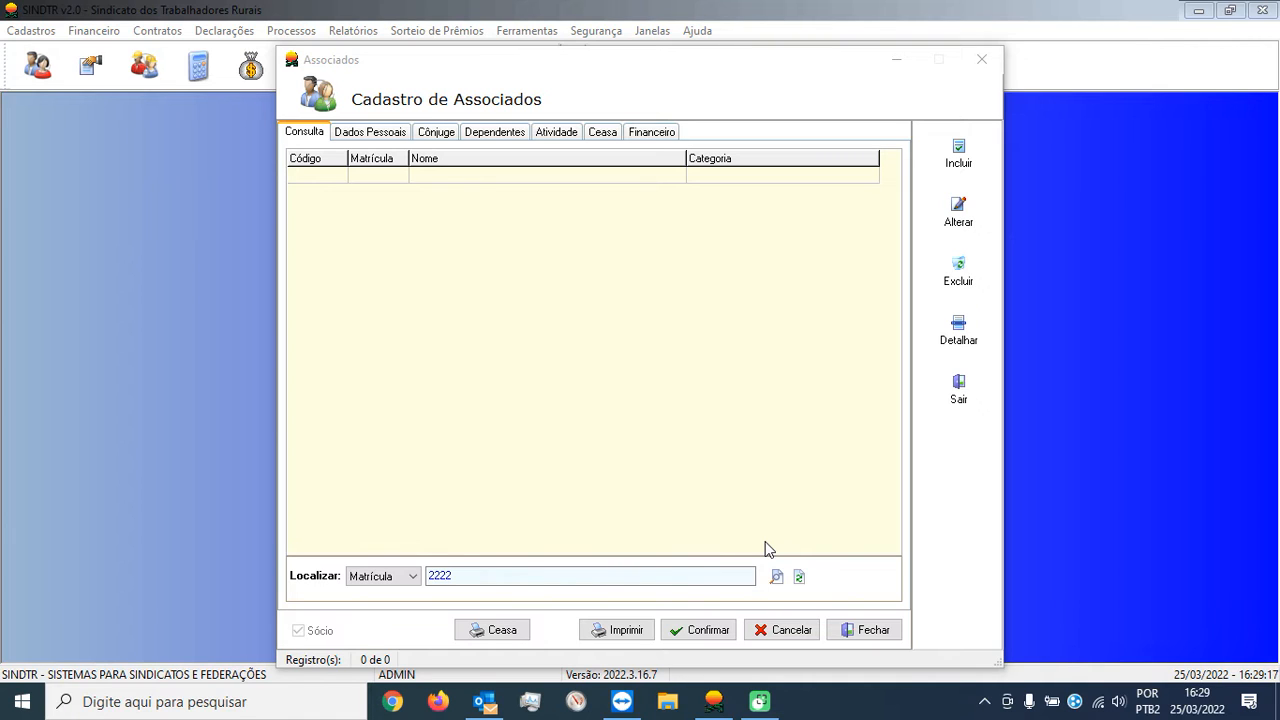
pyautogui.click(791, 631)
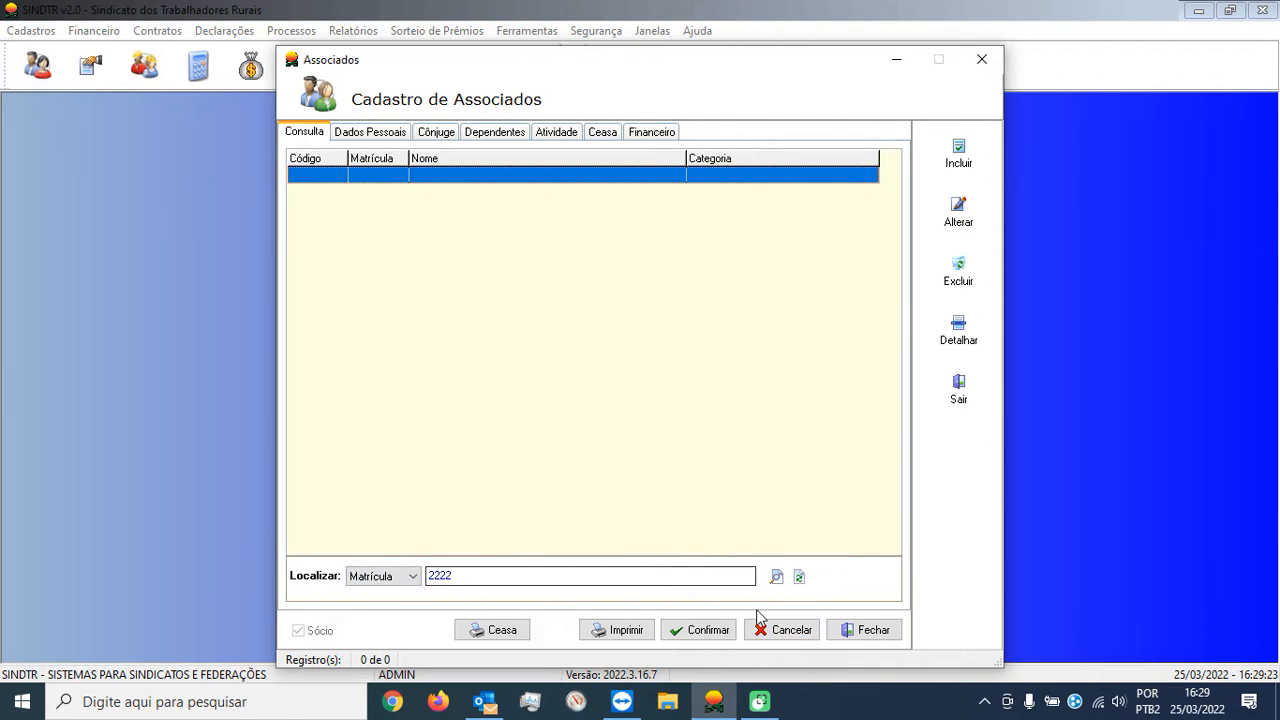
pyautogui.click(848, 631)
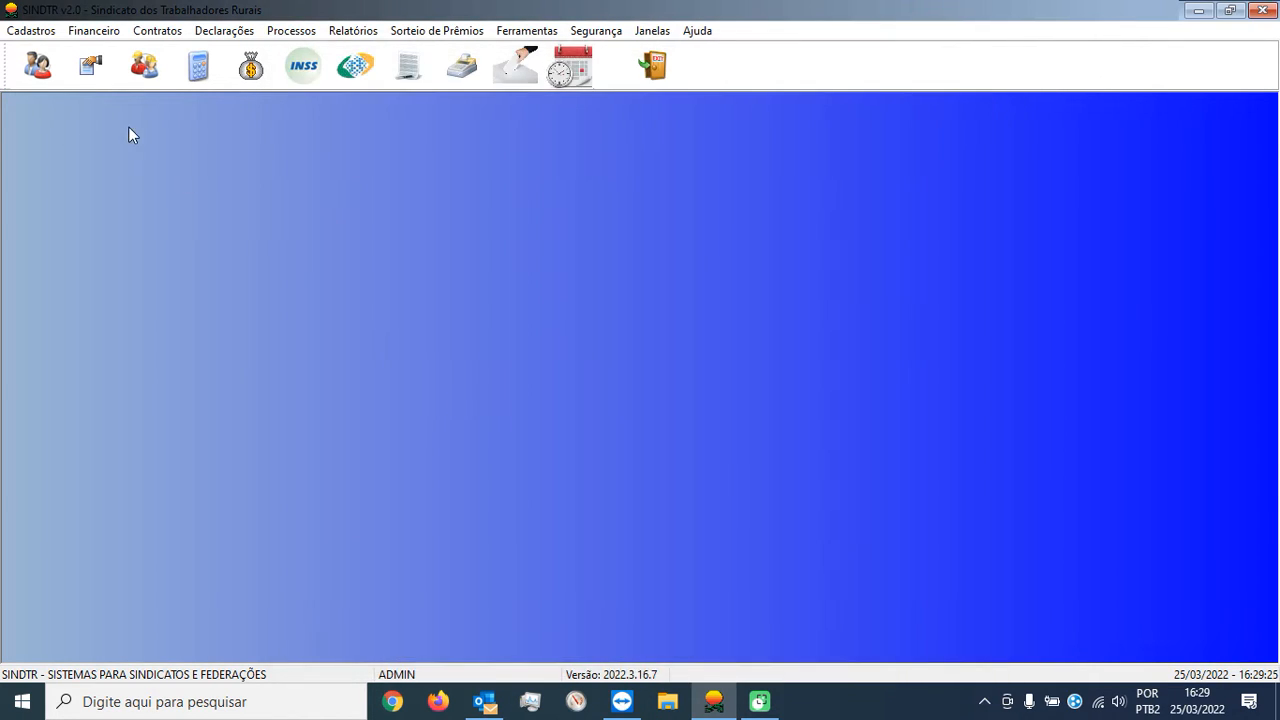
pyautogui.click(41, 85)
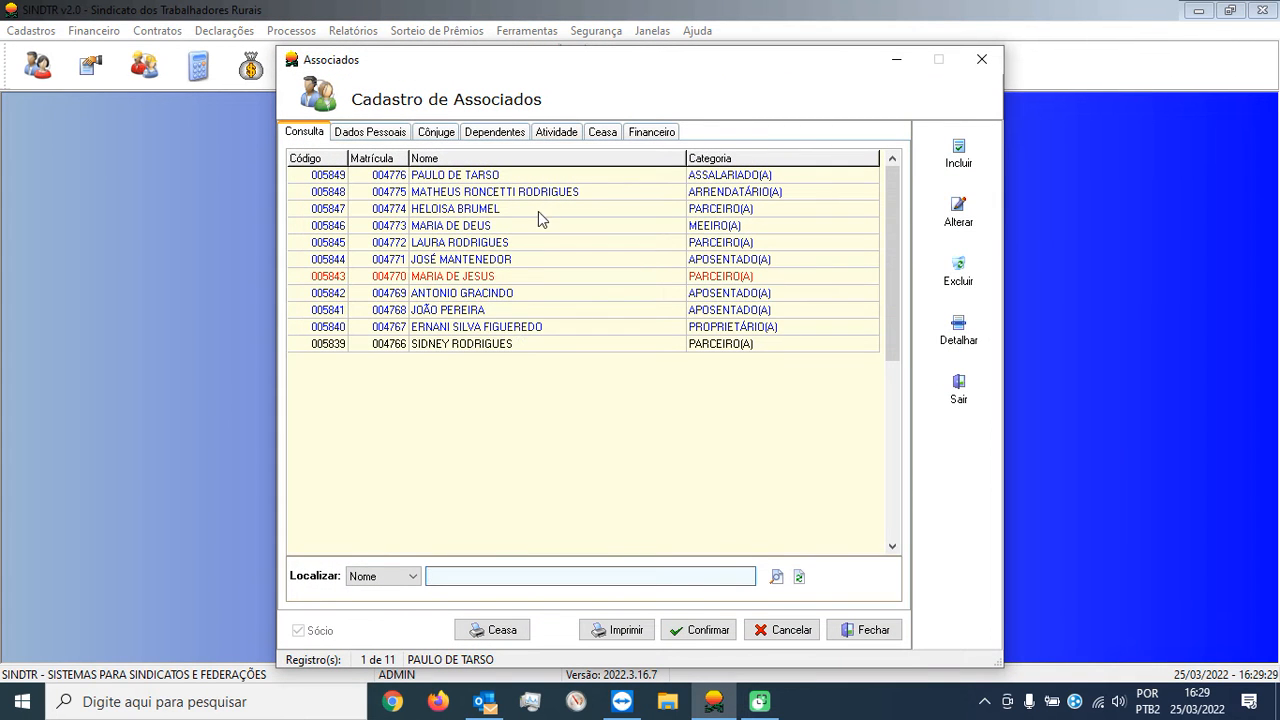
pyautogui.doubleClick(500, 212)
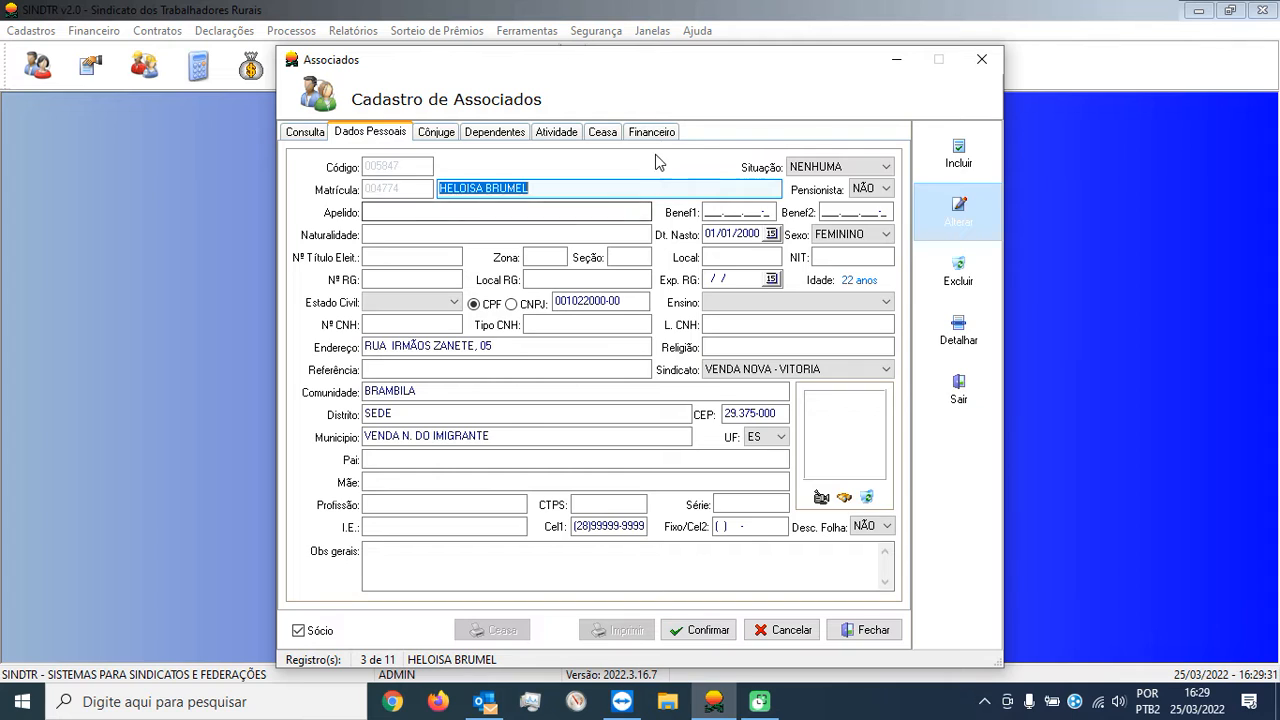
pyautogui.click(650, 134)
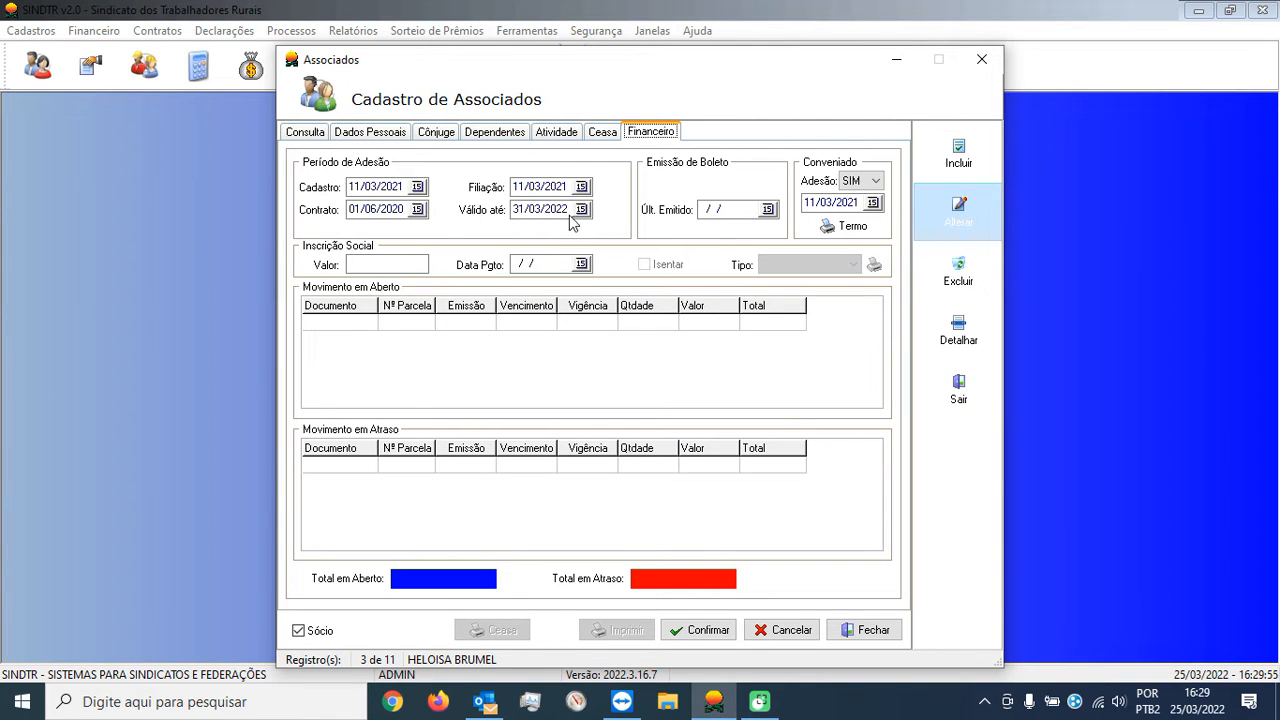
pyautogui.click(790, 632)
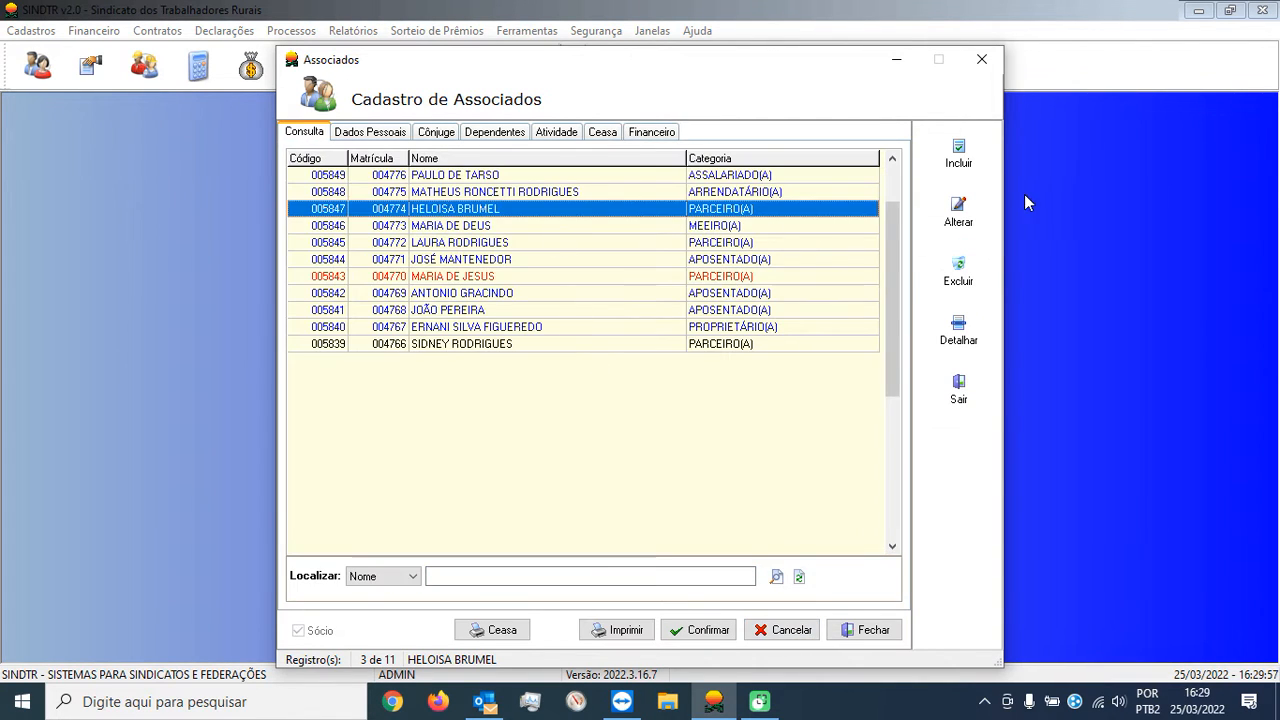
pyautogui.click(962, 160)
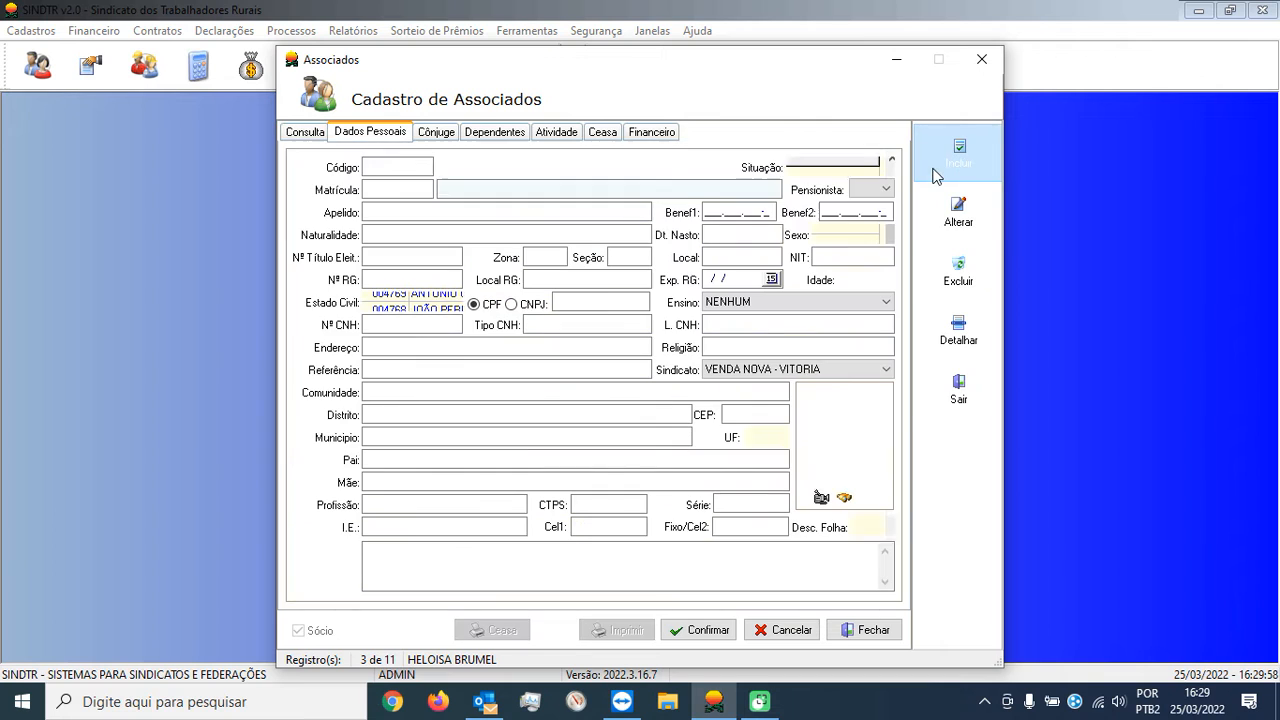
pyautogui.click(786, 628)
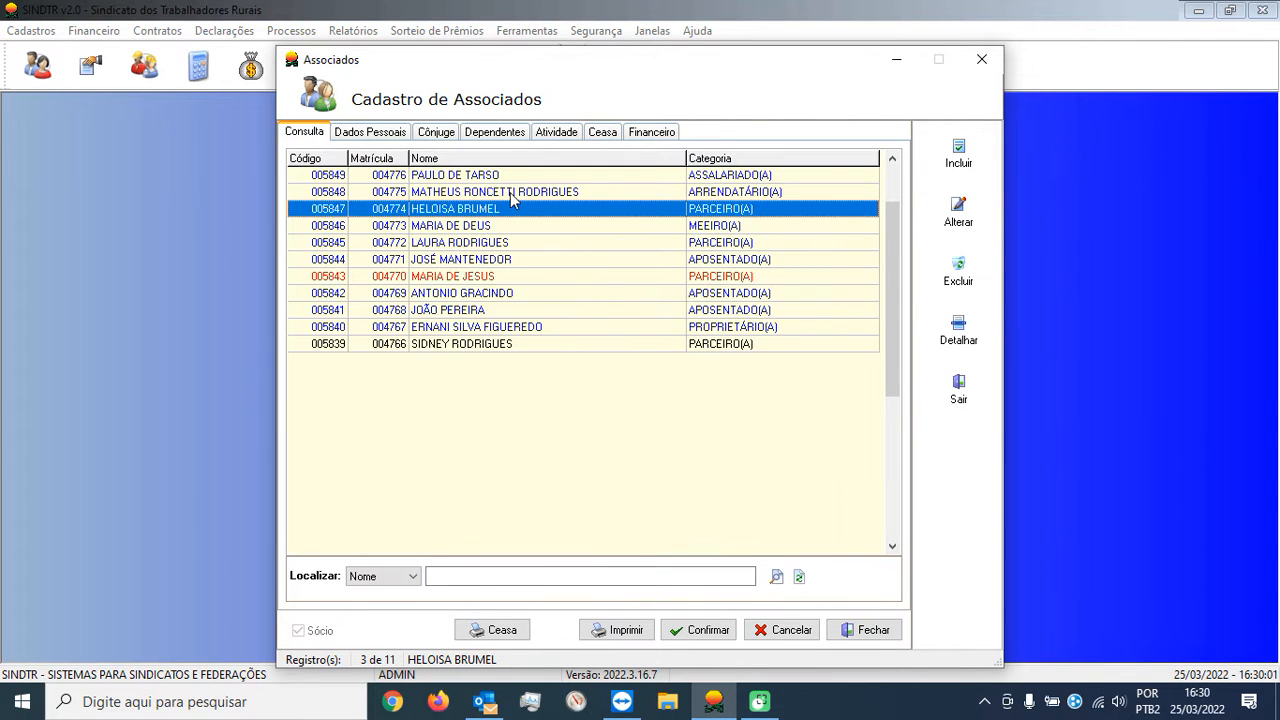
# Open the second member's Dados Pessoais, click Apelido, then minimize SINDTR.
pyautogui.doubleClick(511, 192)
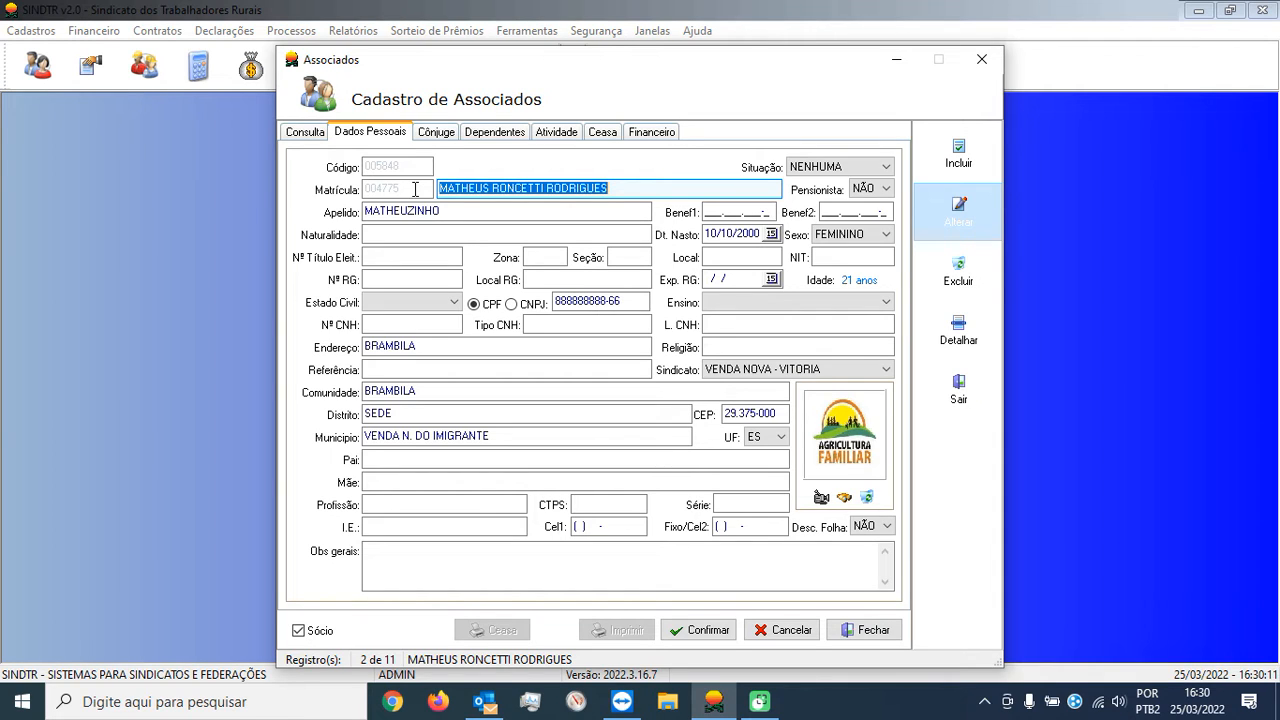
pyautogui.click(439, 206)
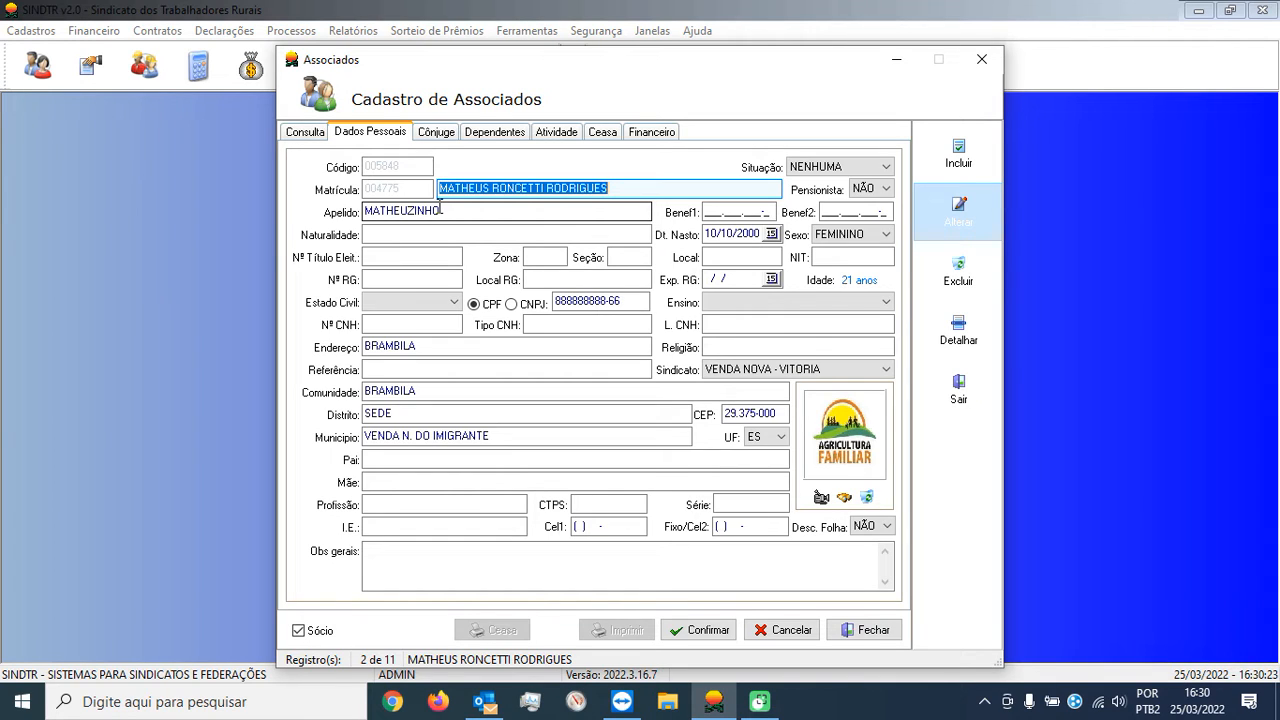
pyautogui.click(1197, 10)
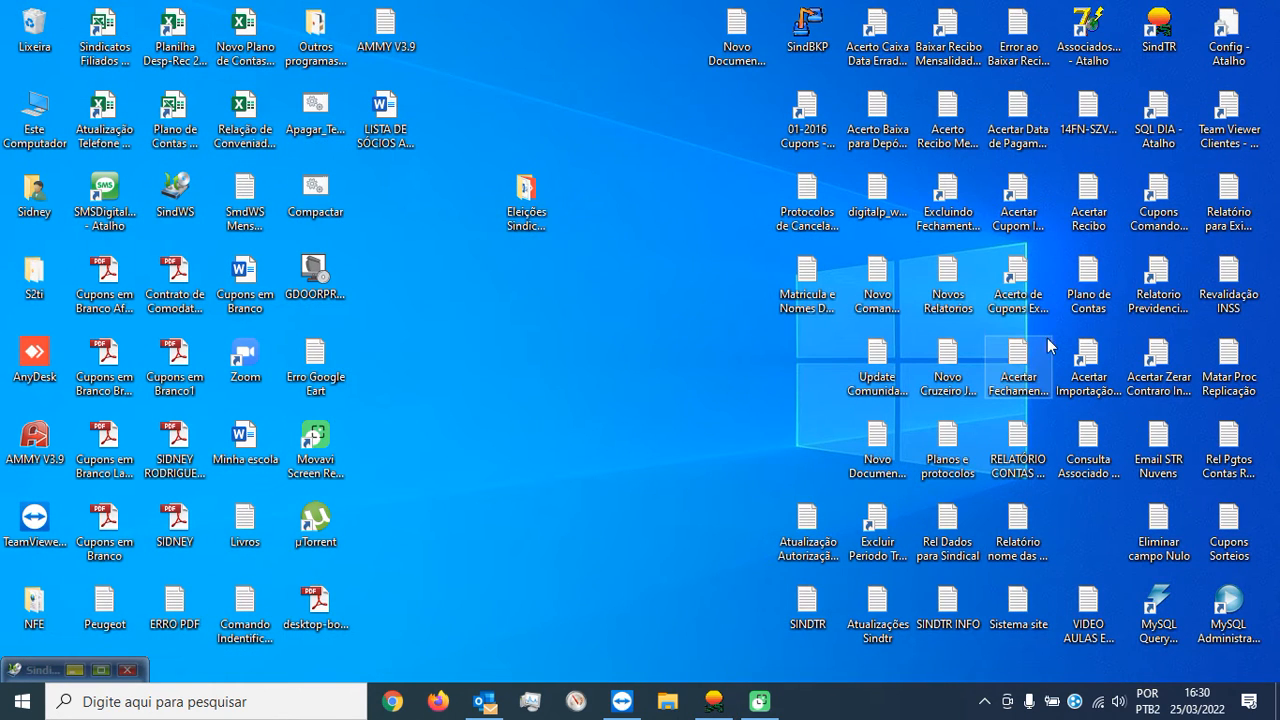
# Log into the legacy Associados program, start a blank member, then return to SINDTR.
pyautogui.doubleClick(1088, 33)
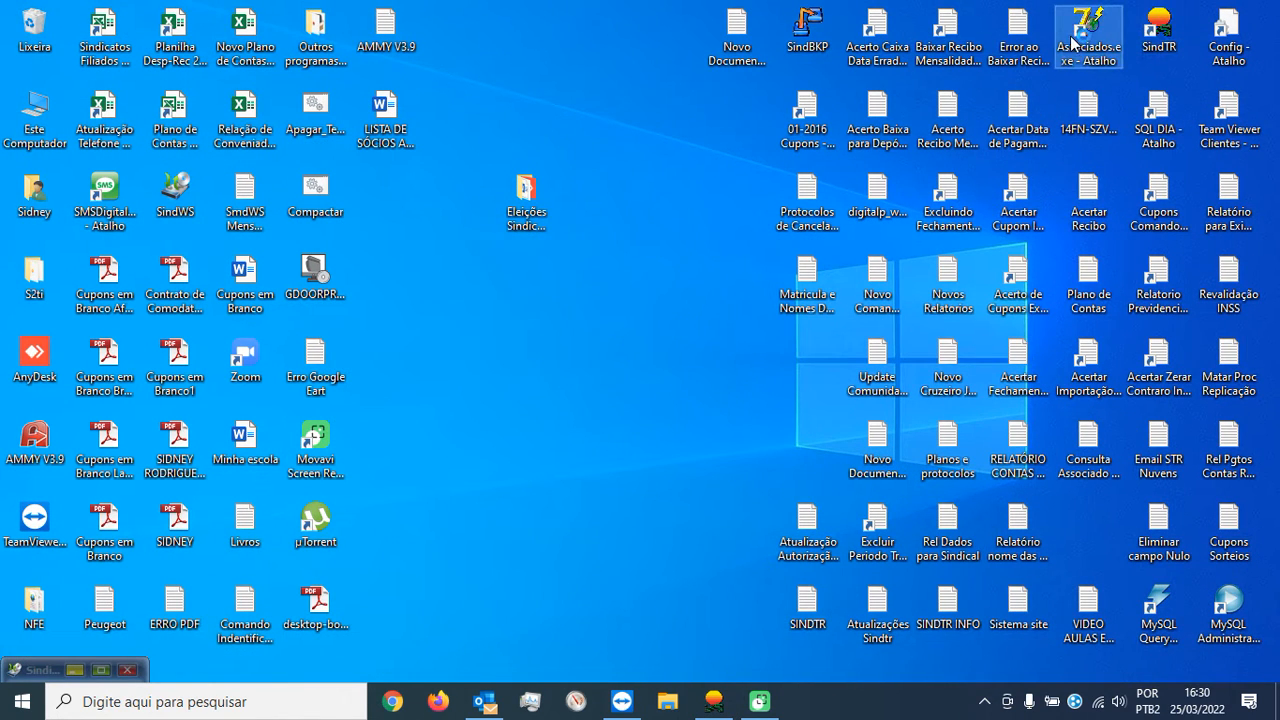
pyautogui.write('ADMIN')
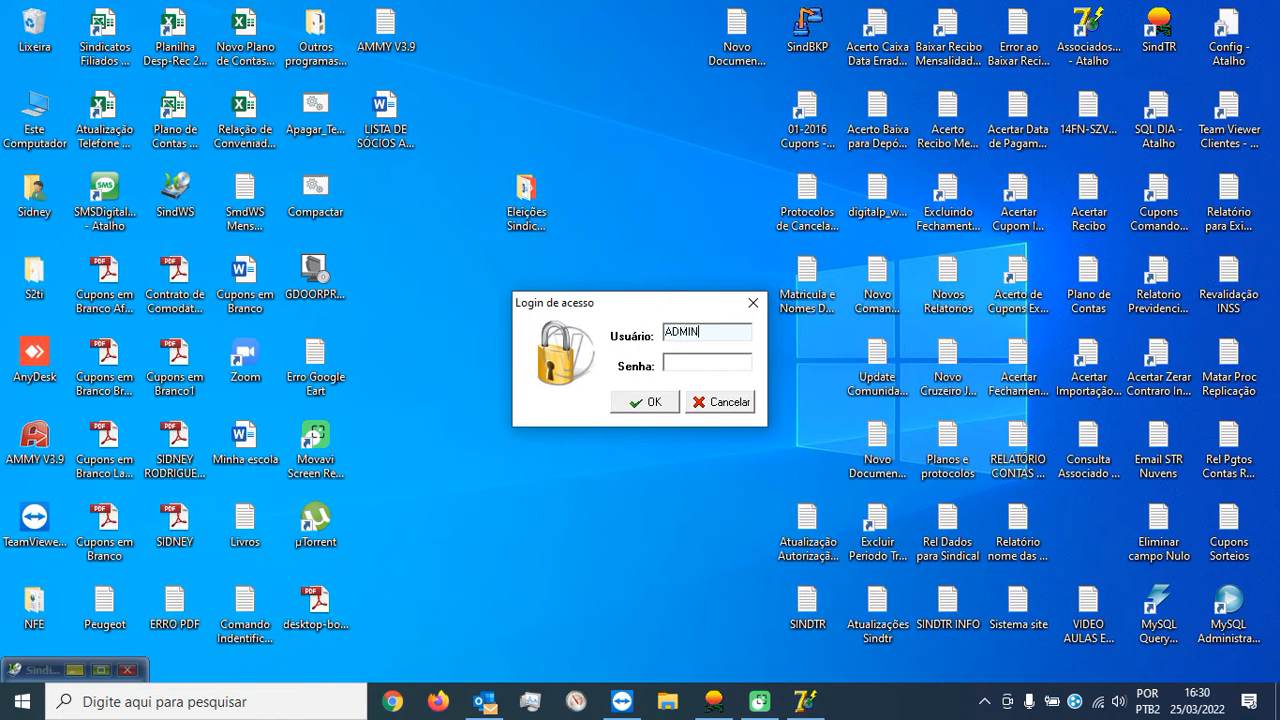
pyautogui.press('Tab')
pyautogui.write('*****')
pyautogui.press('Return')
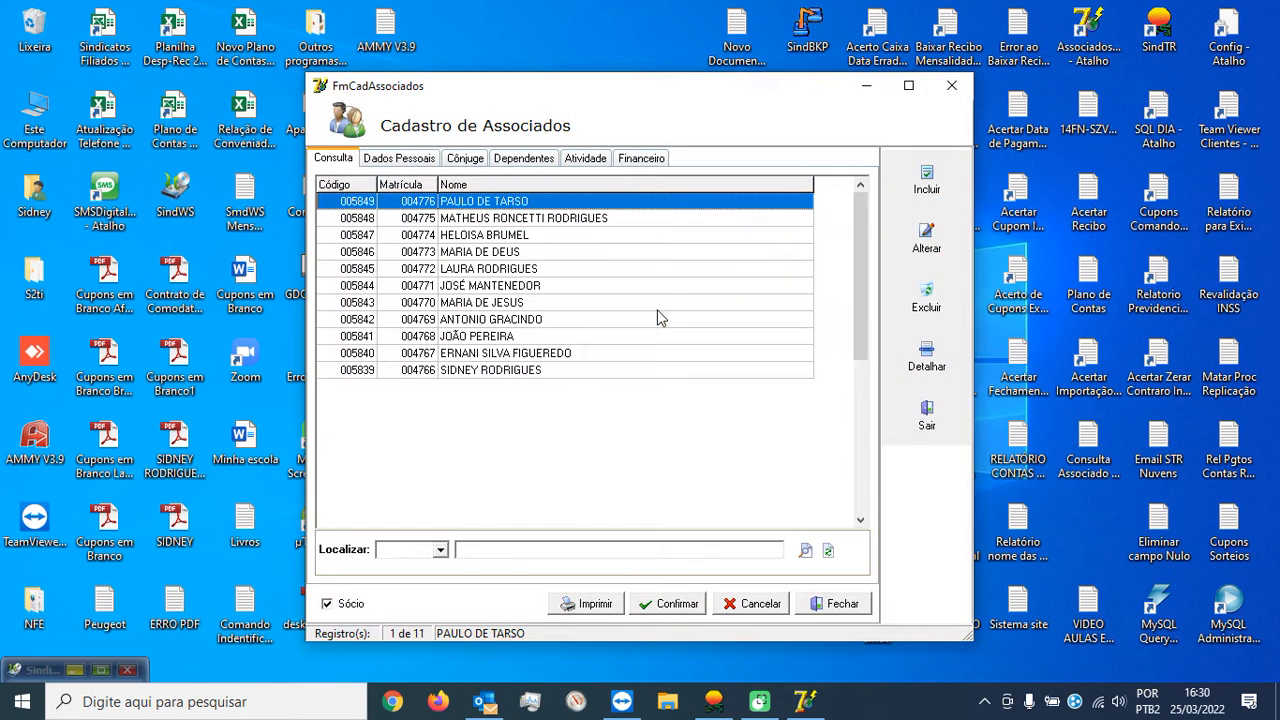
pyautogui.click(926, 190)
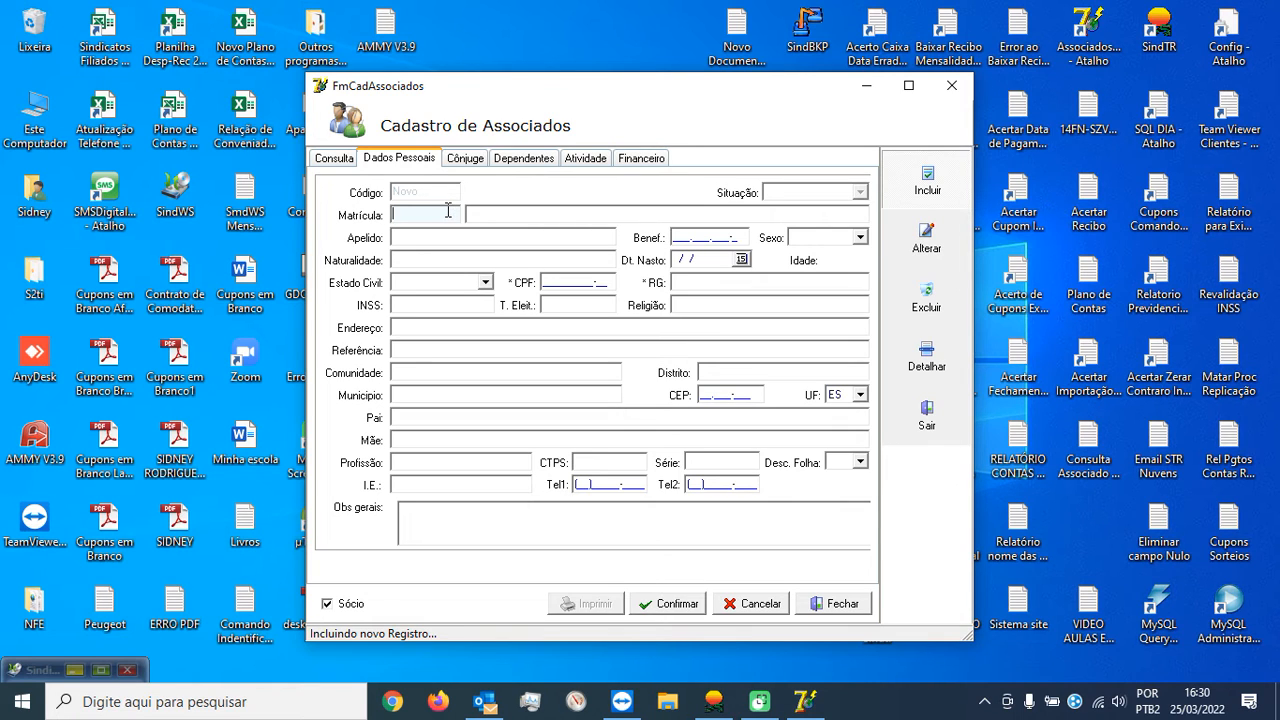
pyautogui.click(713, 701)
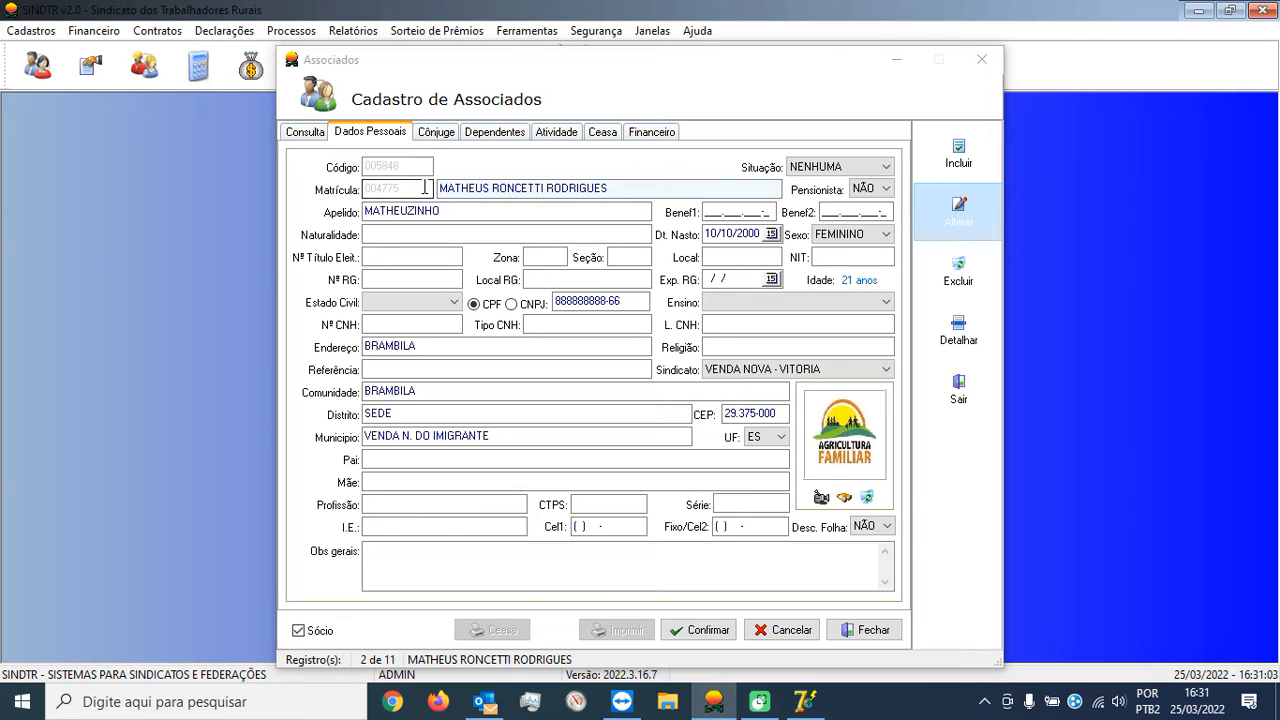
# Review the second member's Financeiro dates, then reopen the Situação list on Dados Pessoais.
pyautogui.click(402, 184)
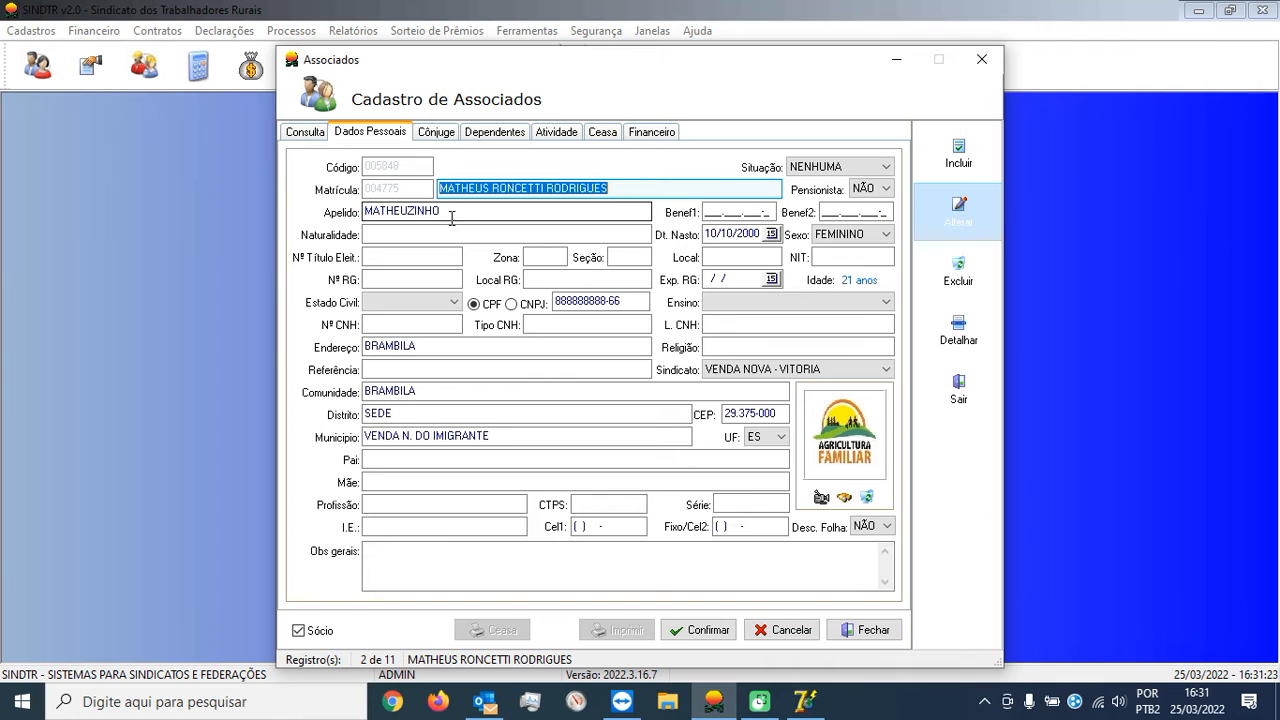
pyautogui.click(872, 168)
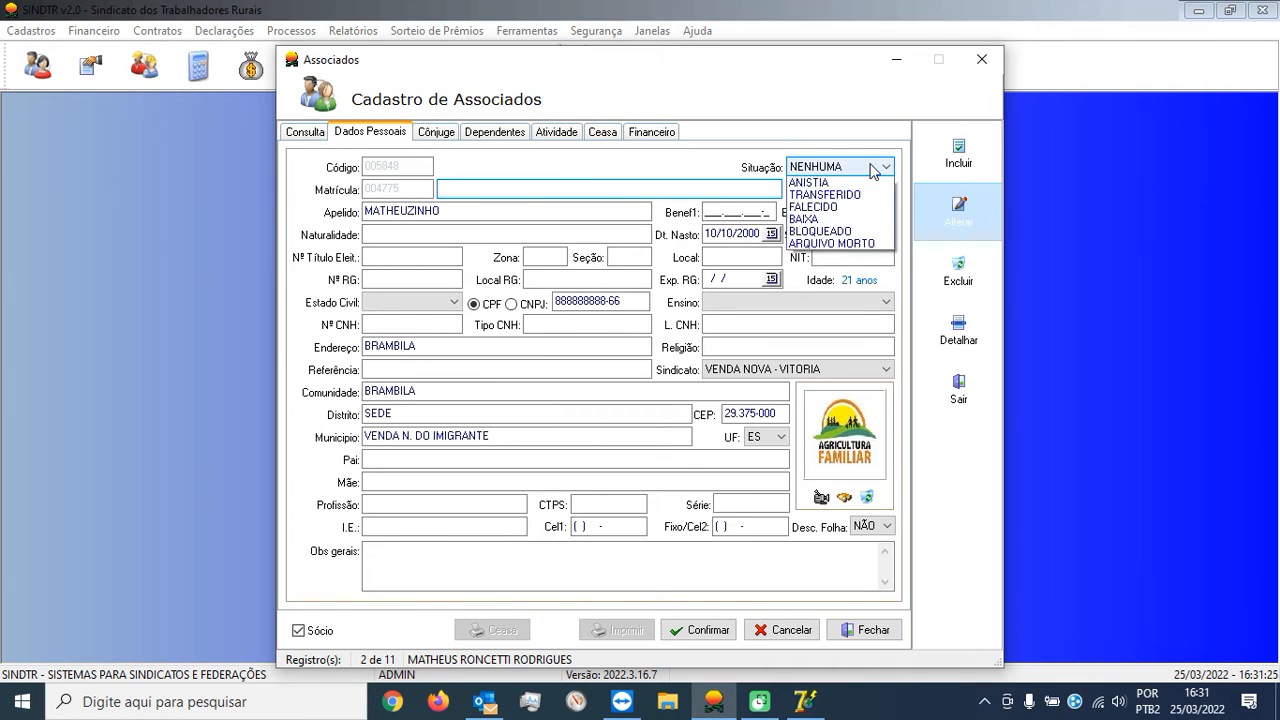
pyautogui.click(872, 168)
pyautogui.click(652, 131)
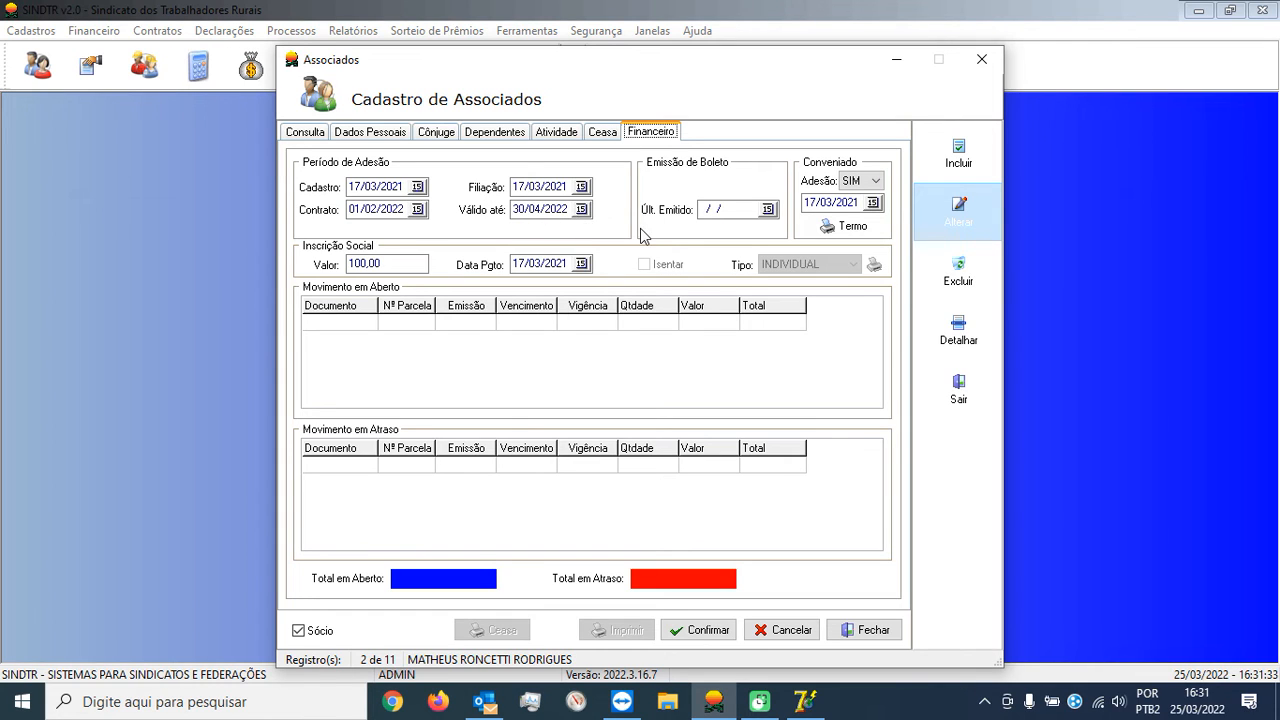
pyautogui.click(381, 133)
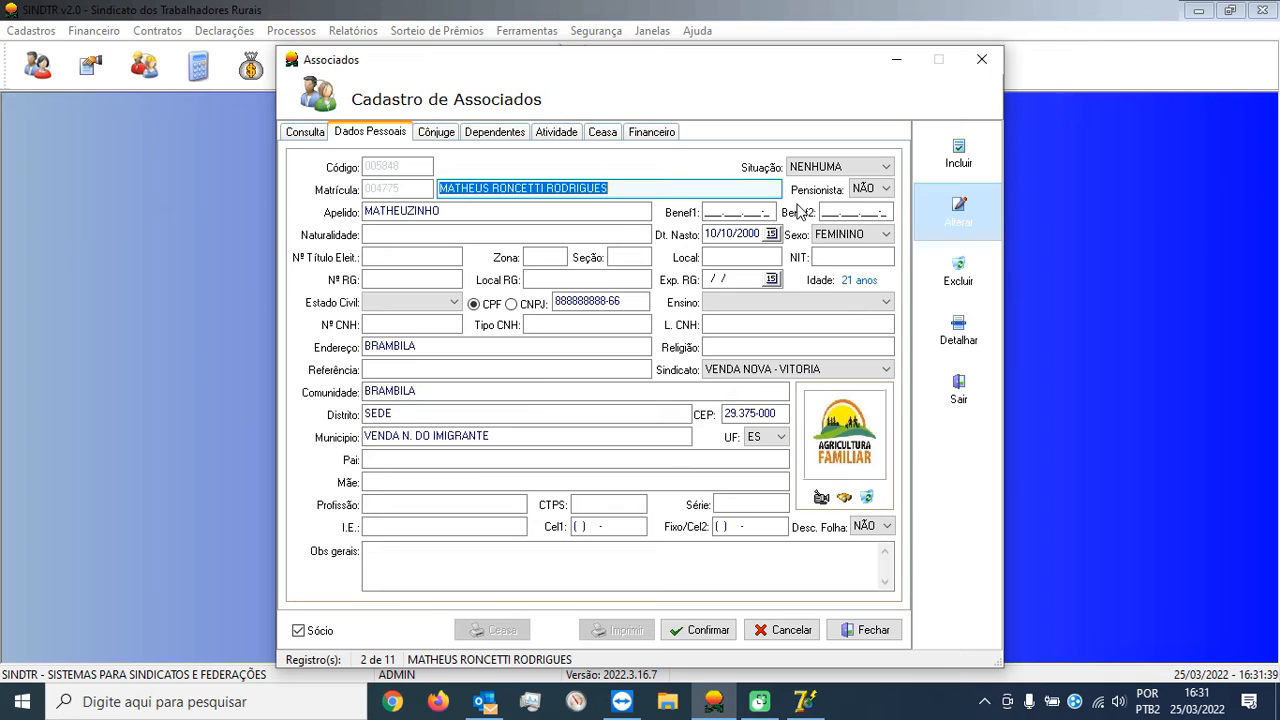
pyautogui.click(850, 168)
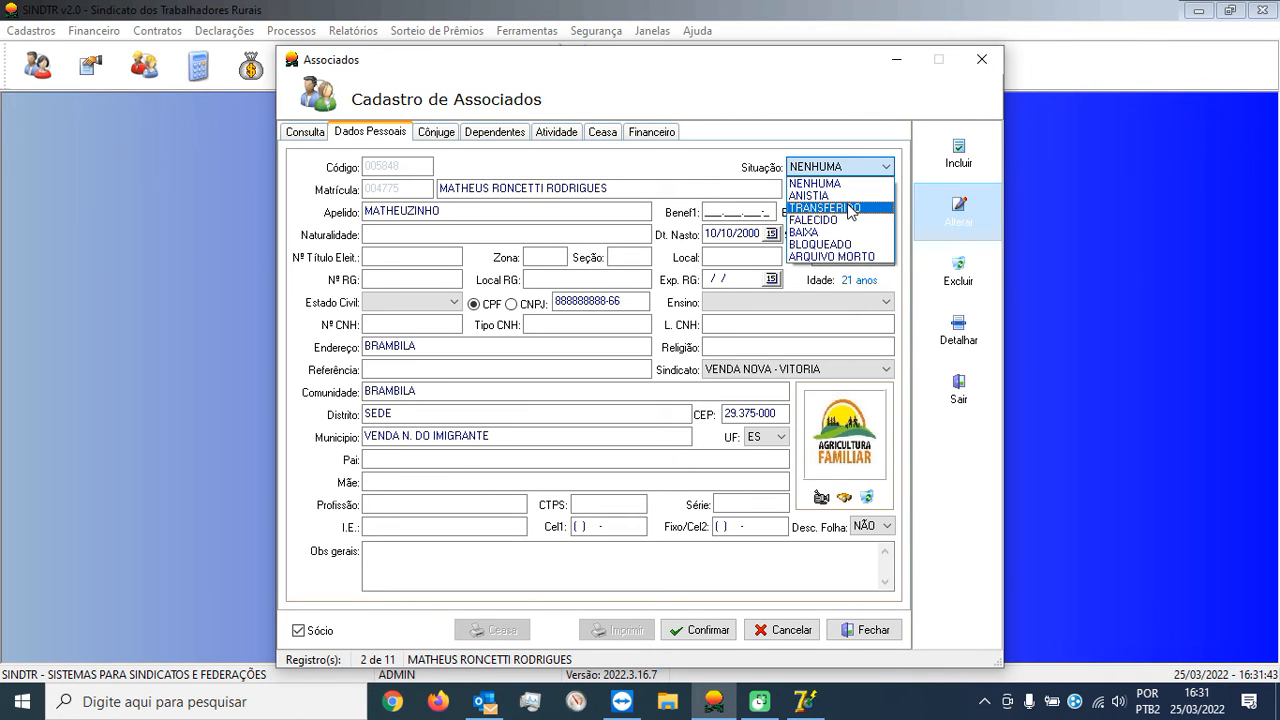
# Set Situação to ANISTIA, adjust the validity date, confirm the amnesty, and close the register.
pyautogui.click(836, 196)
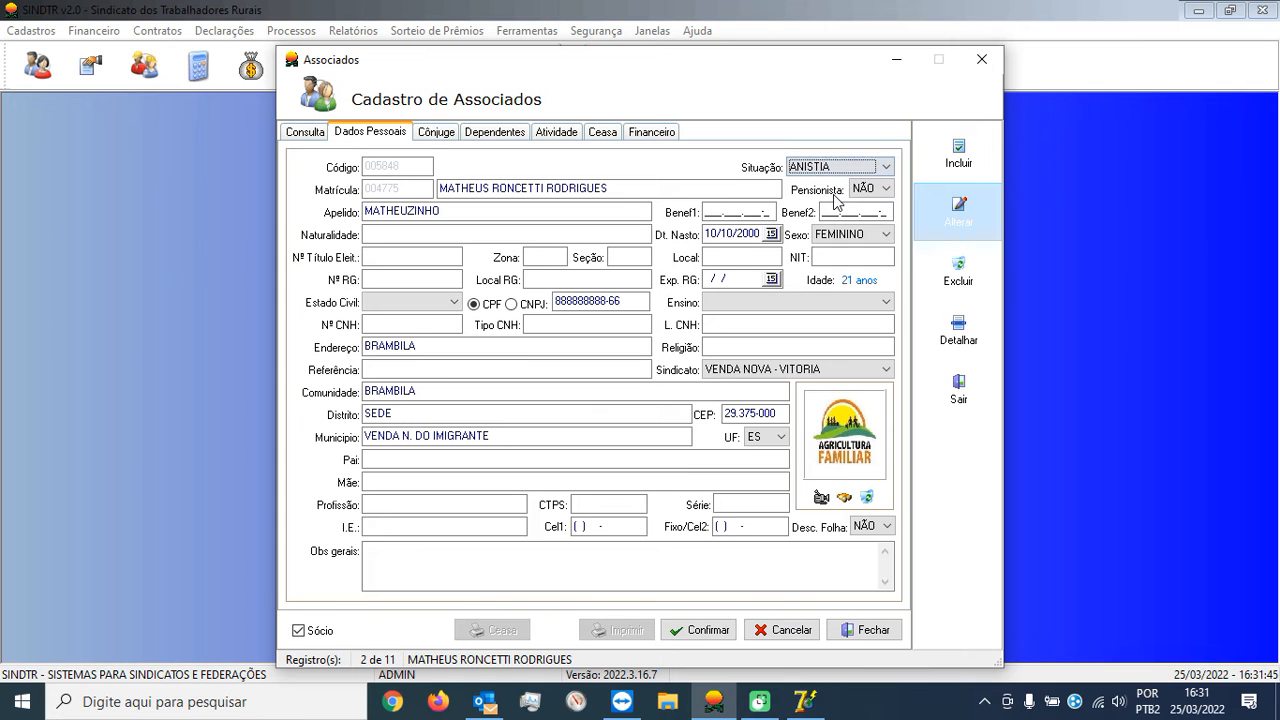
pyautogui.click(698, 630)
pyautogui.click(790, 413)
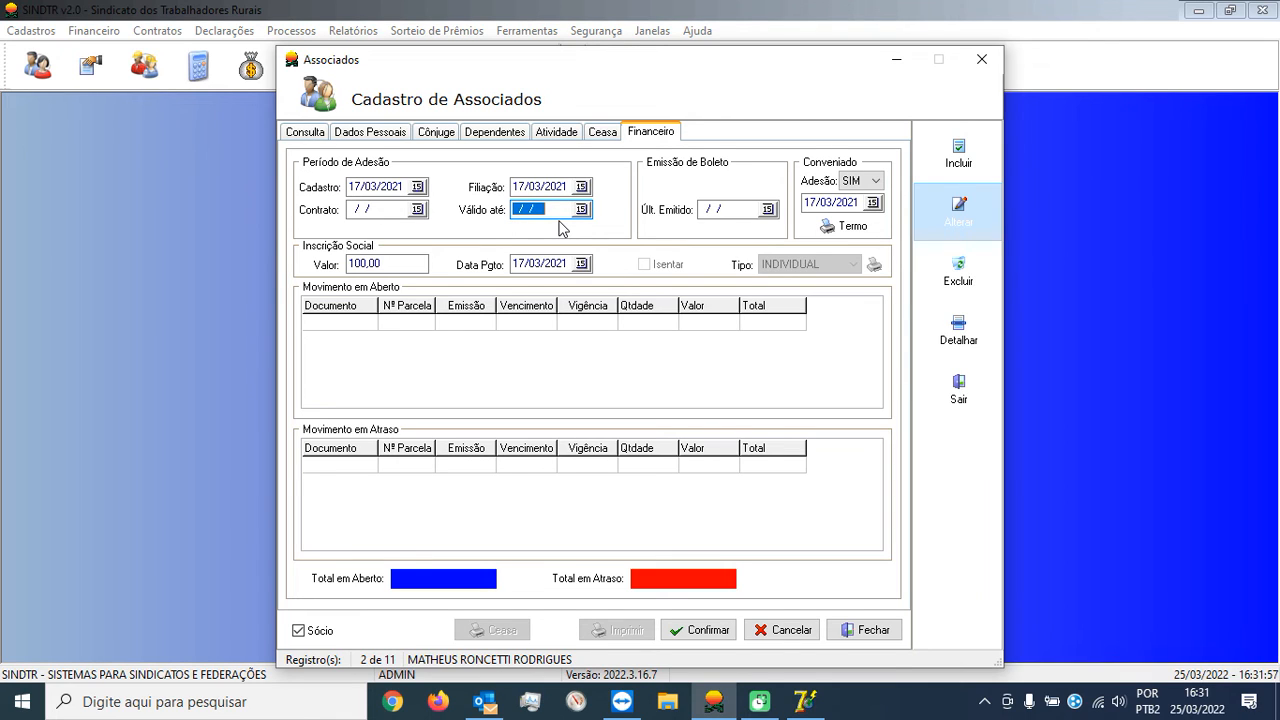
pyautogui.write('31')
pyautogui.click(708, 630)
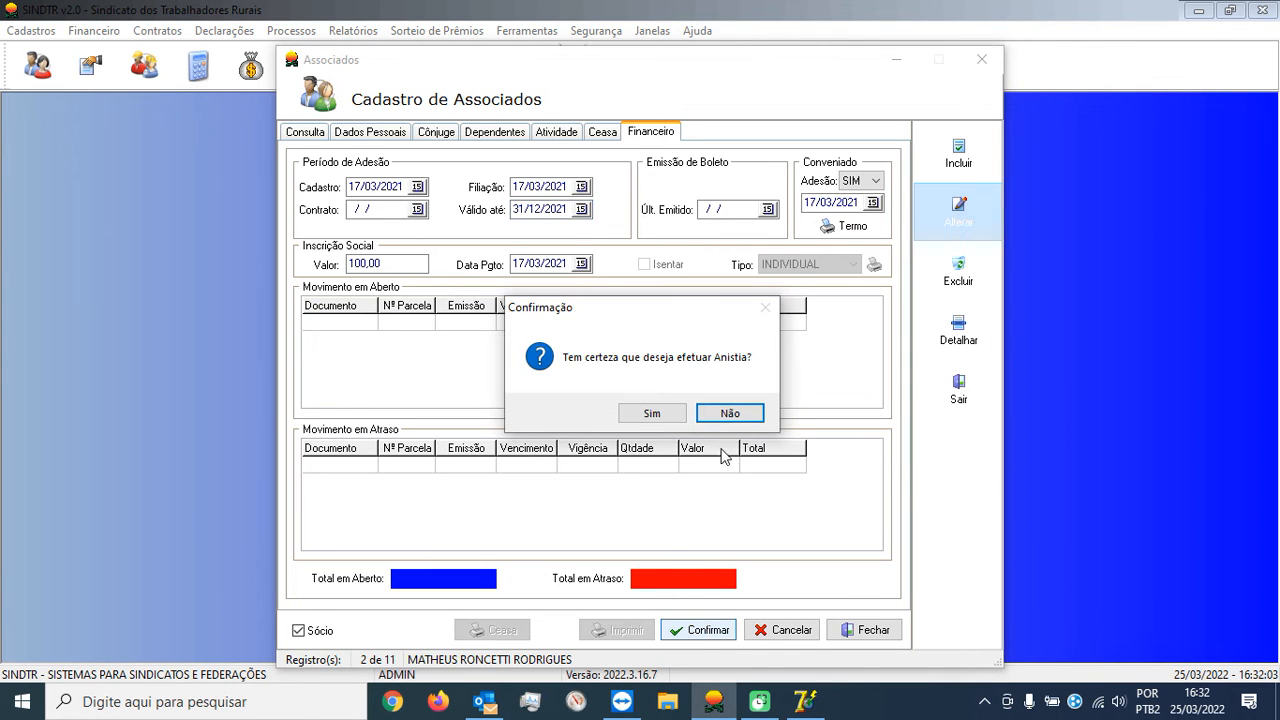
pyautogui.click(655, 420)
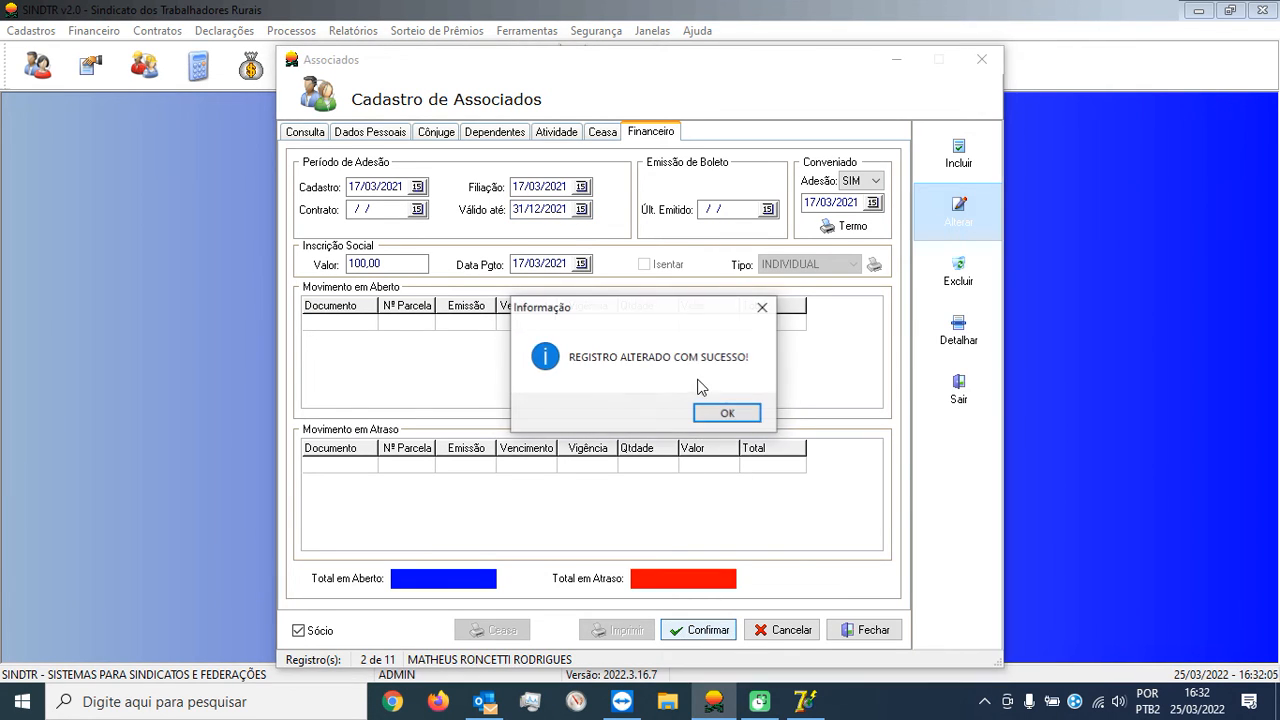
pyautogui.click(726, 411)
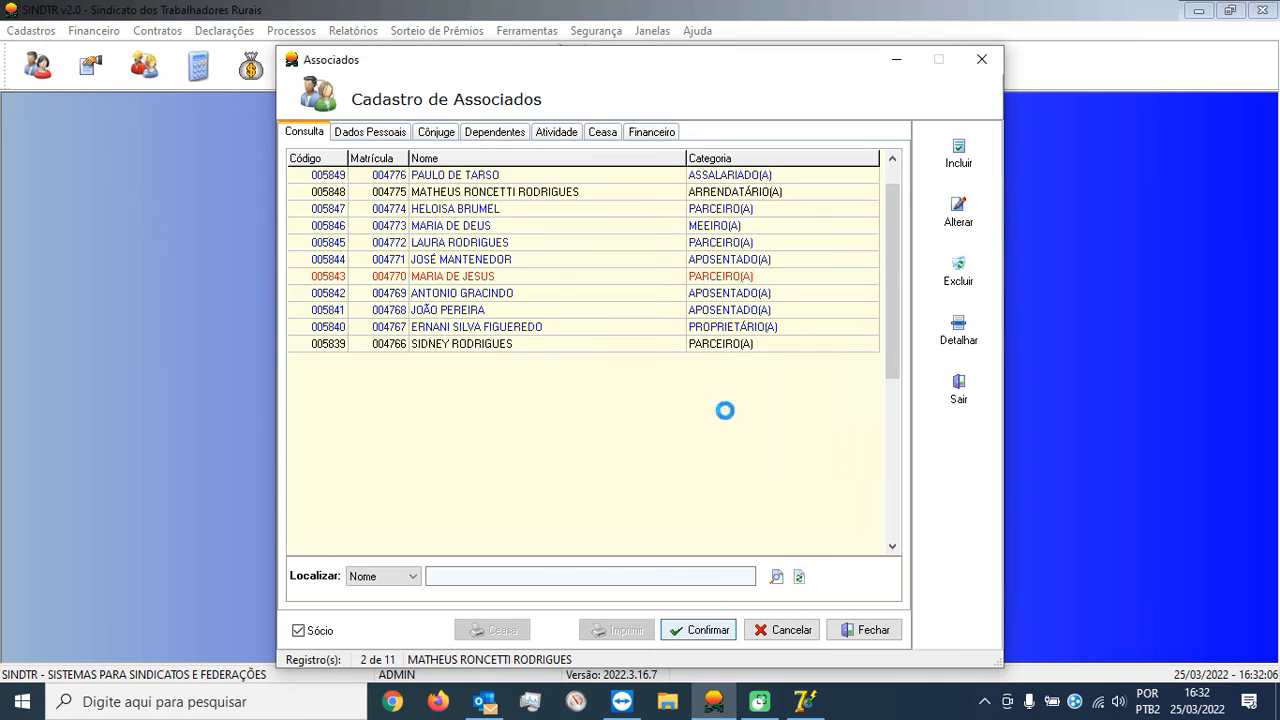
pyautogui.click(873, 630)
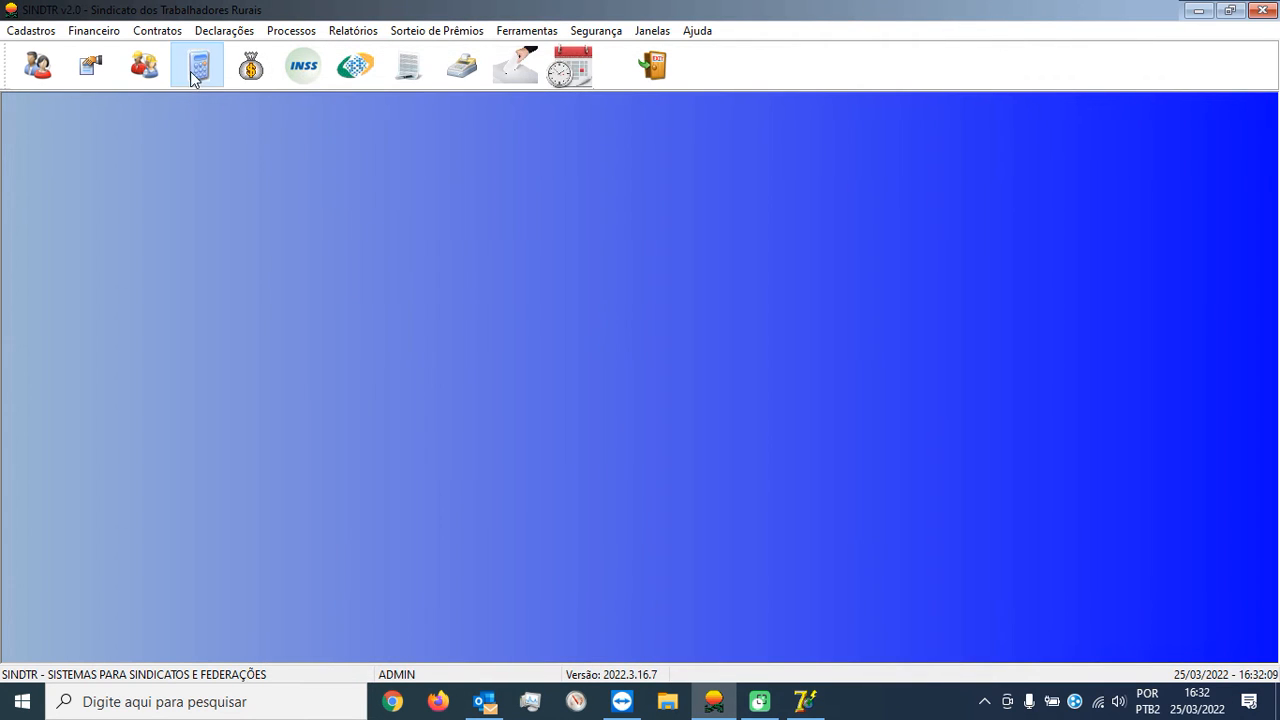
# In Contas a Receber, create a charge of 6 monthly fees for the amnesty member.
pyautogui.click(196, 68)
pyautogui.click(1007, 215)
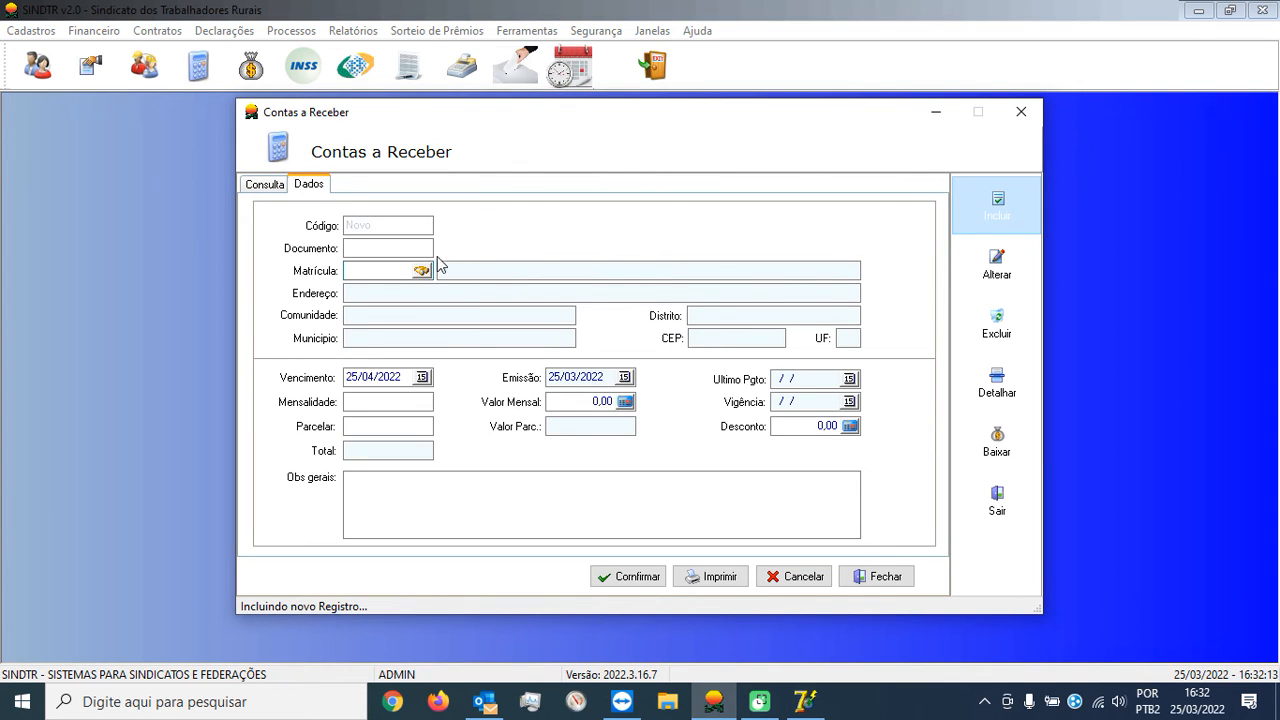
pyautogui.click(421, 279)
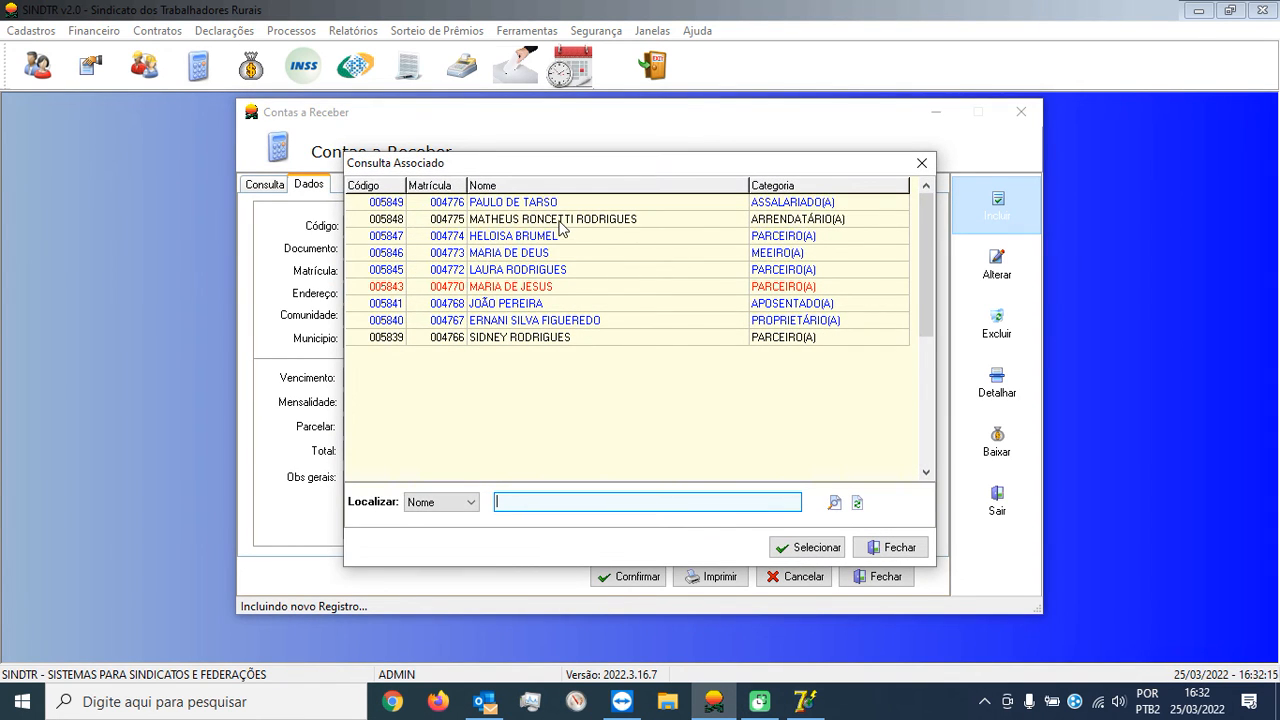
pyautogui.doubleClick(560, 224)
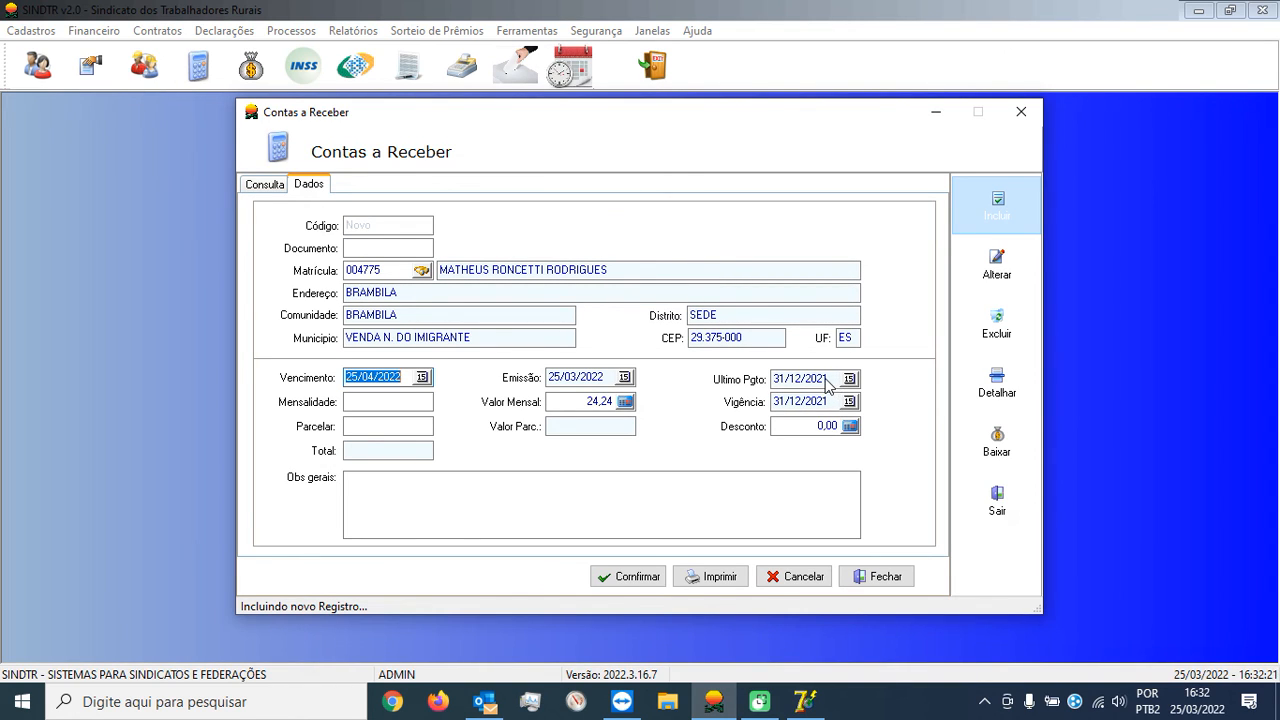
pyautogui.click(383, 402)
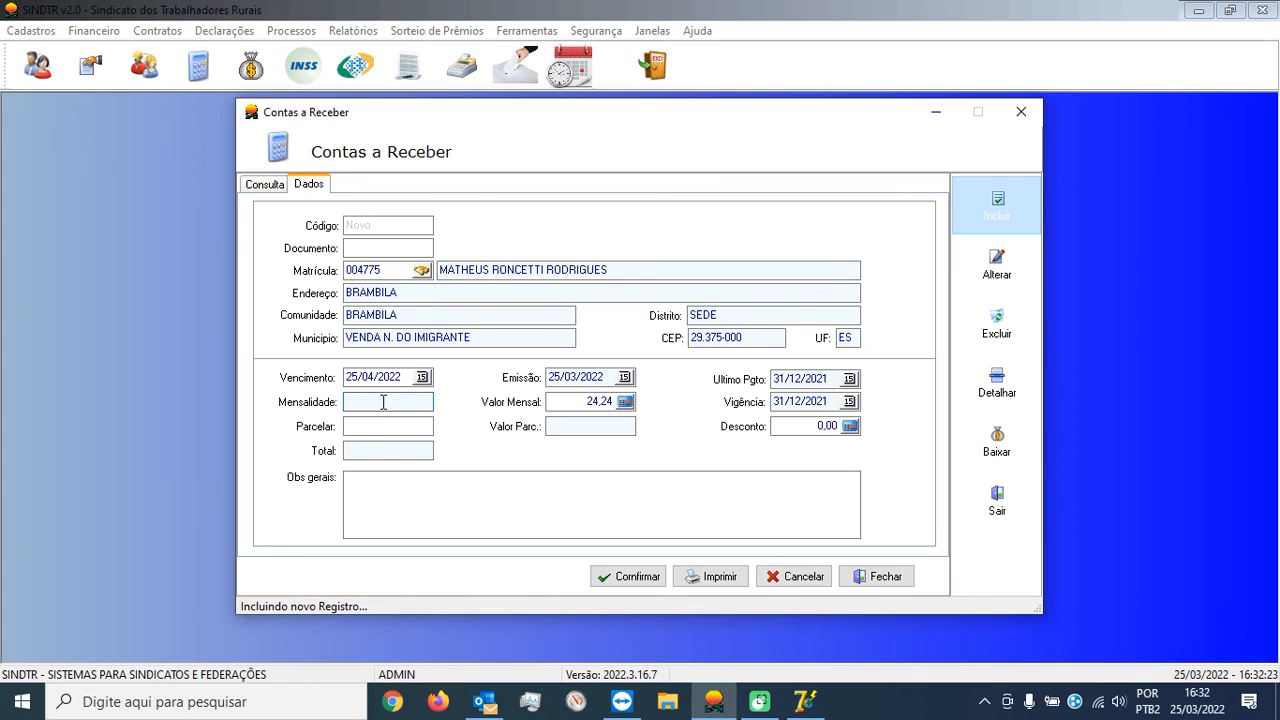
pyautogui.write('6')
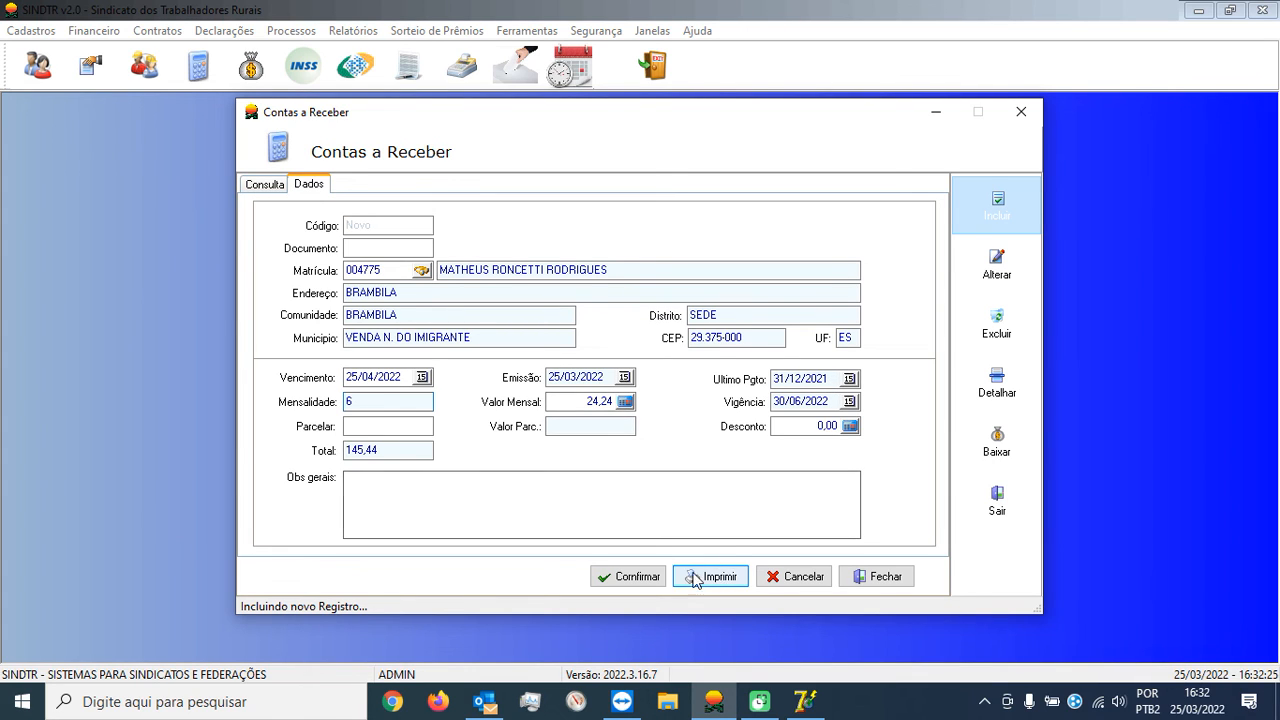
pyautogui.click(603, 576)
# Receive the 145,44 payment, print its receipt, and close Contas a Receber.
pyautogui.click(690, 414)
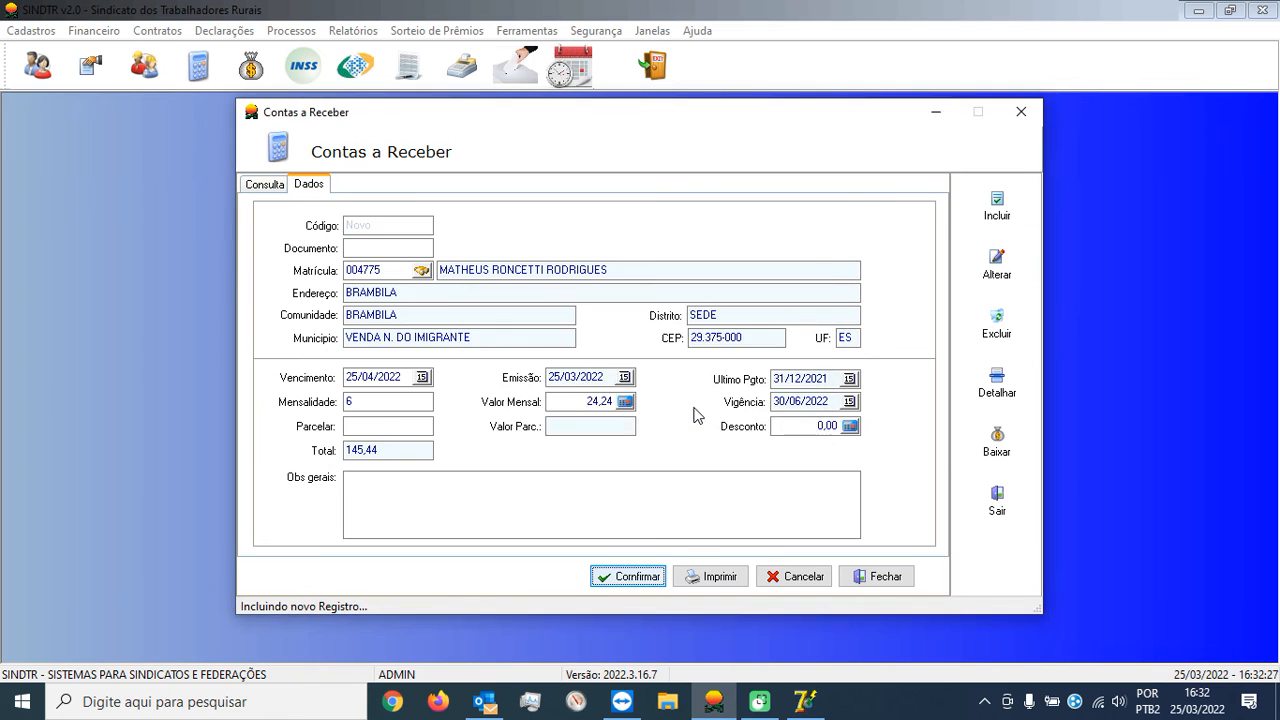
pyautogui.click(714, 499)
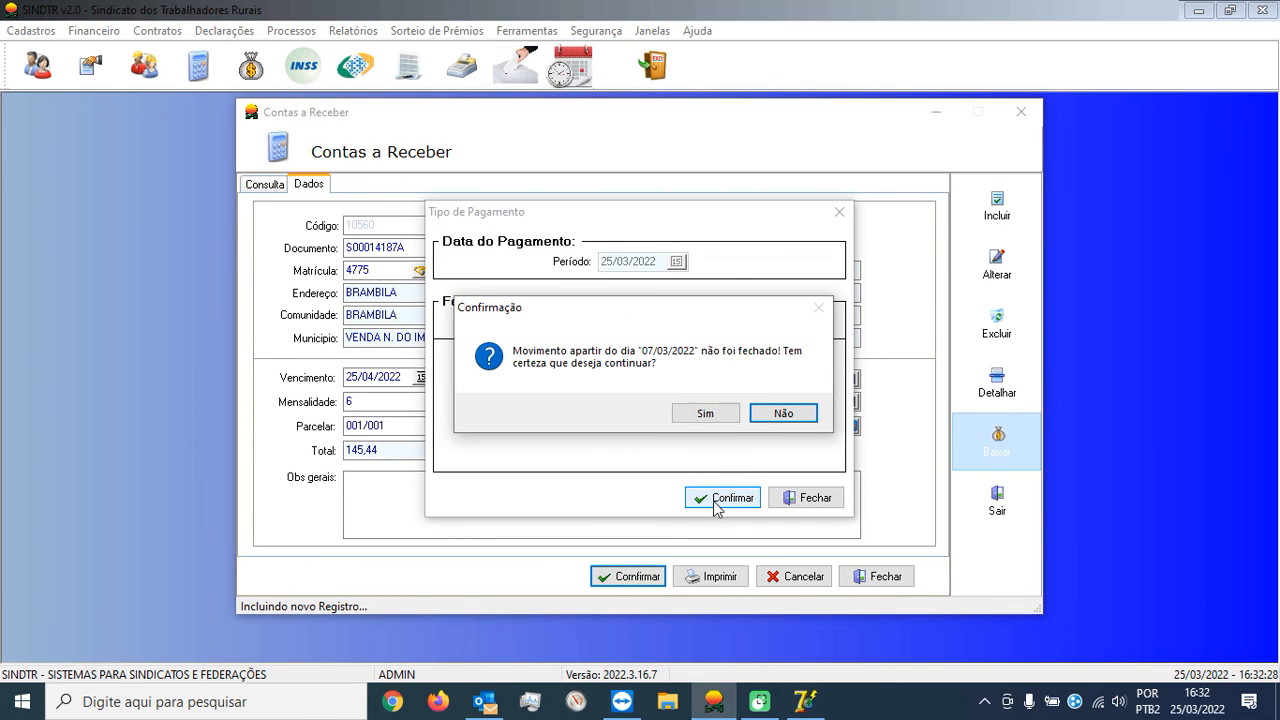
pyautogui.click(700, 413)
pyautogui.click(702, 412)
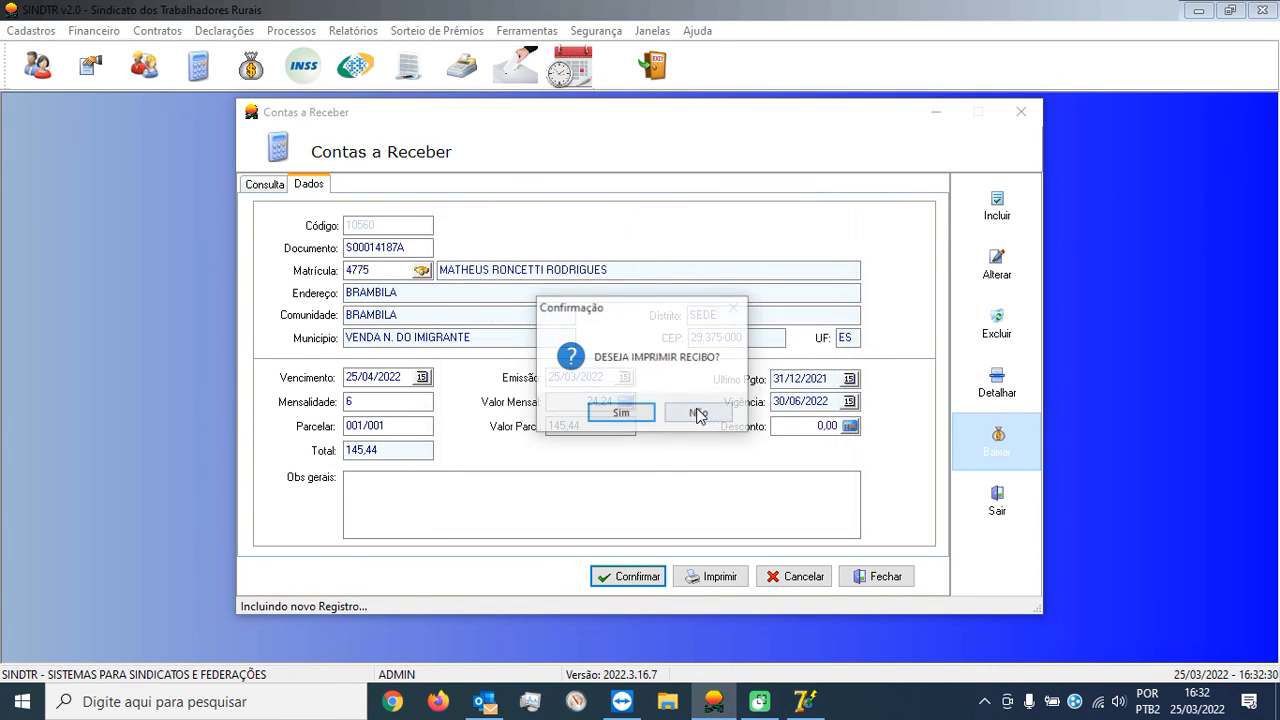
pyautogui.click(625, 413)
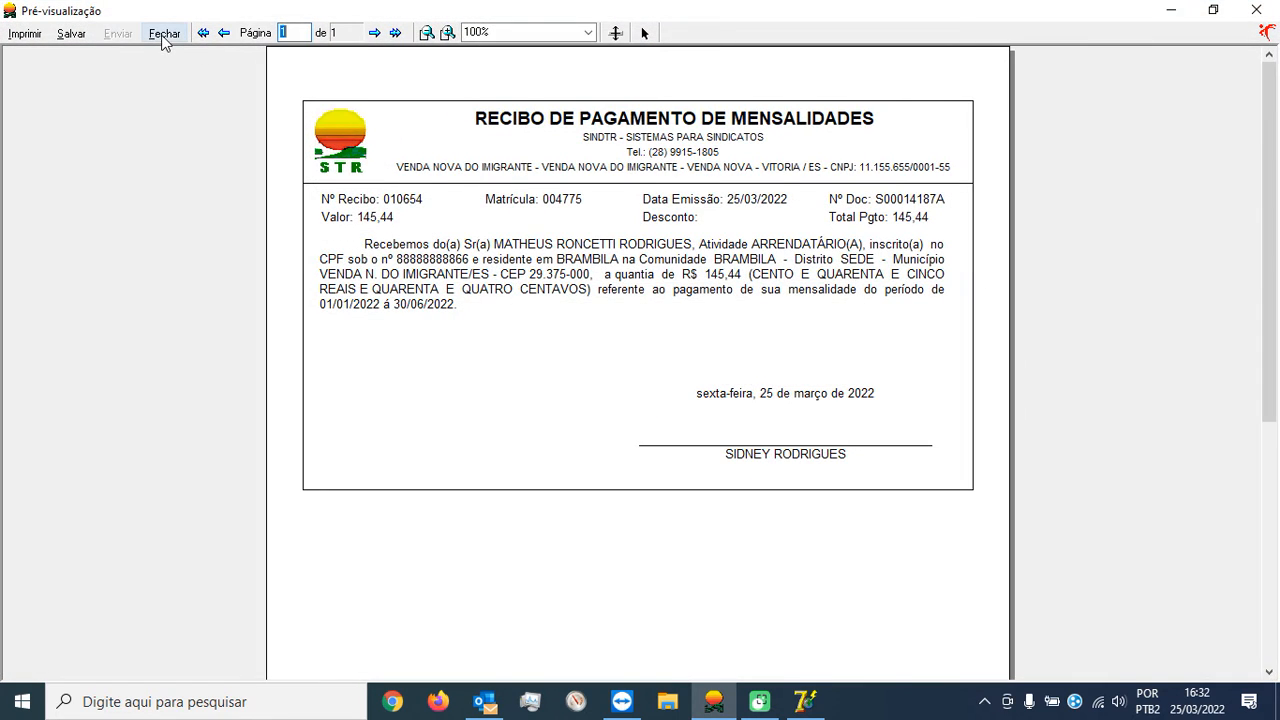
pyautogui.click(164, 34)
pyautogui.click(860, 572)
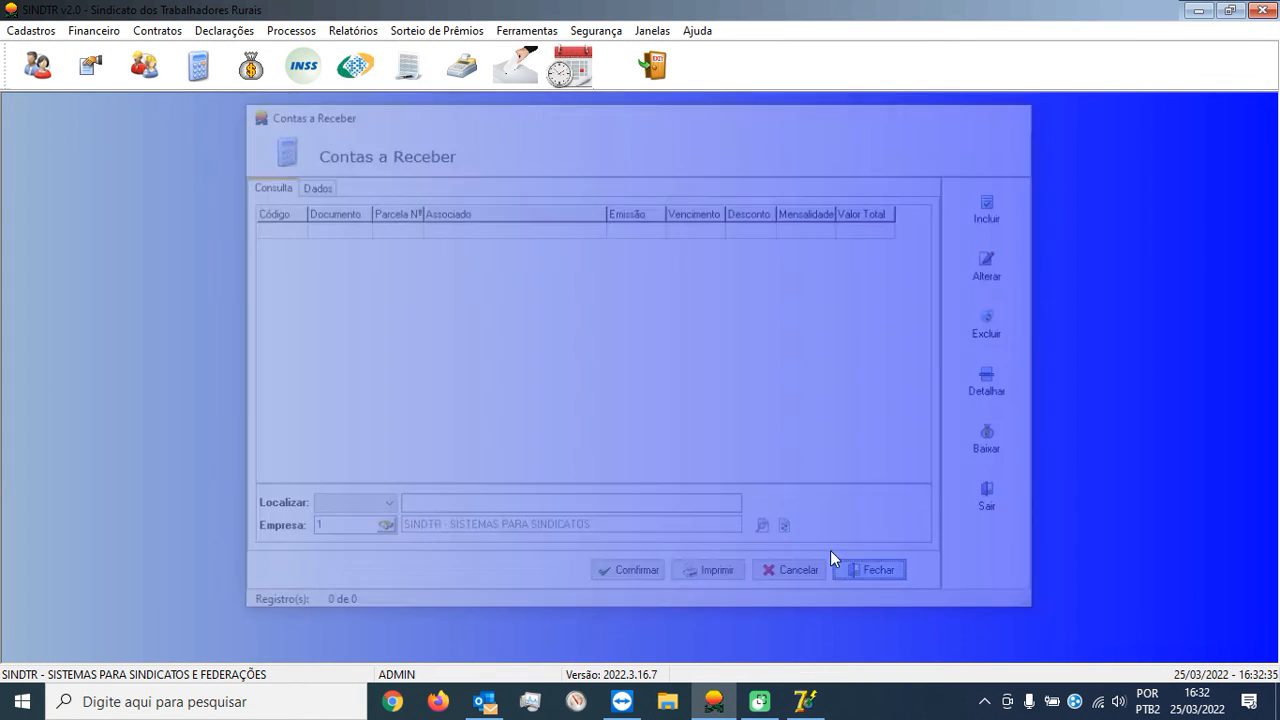
# Reopen Associados, edit the next member's record, and open its Situação list.
pyautogui.click(38, 65)
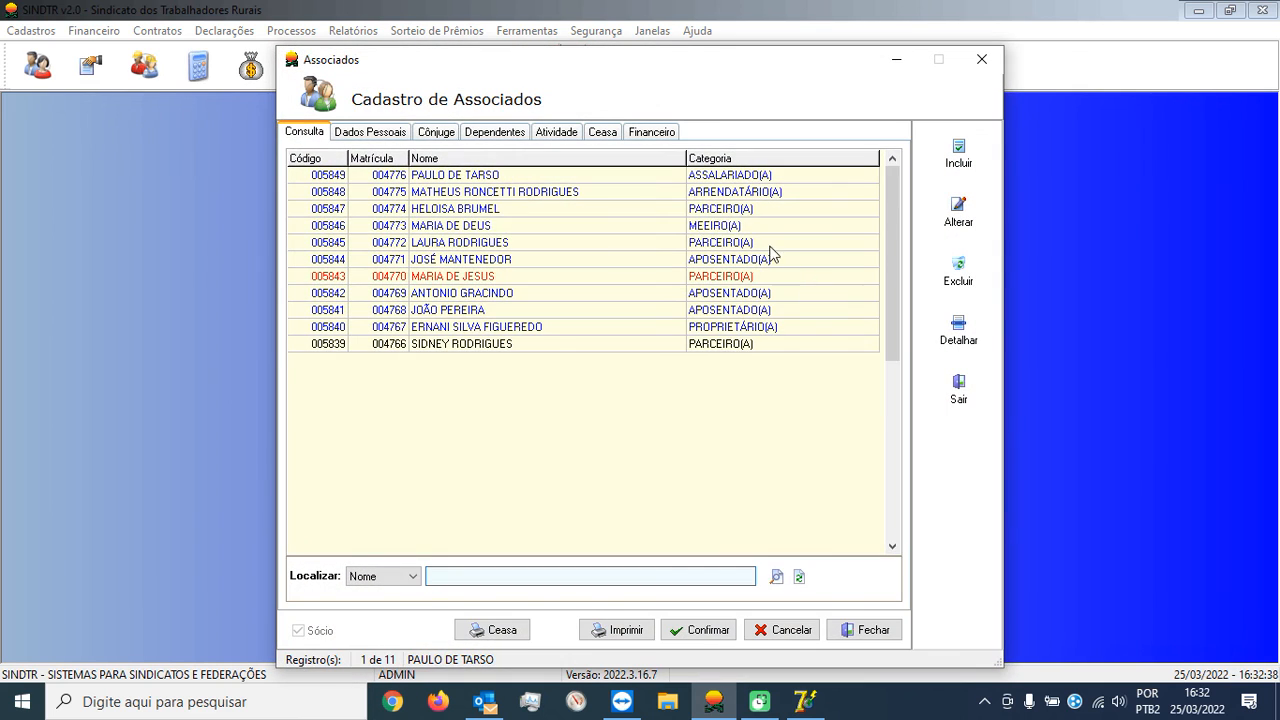
pyautogui.click(750, 227)
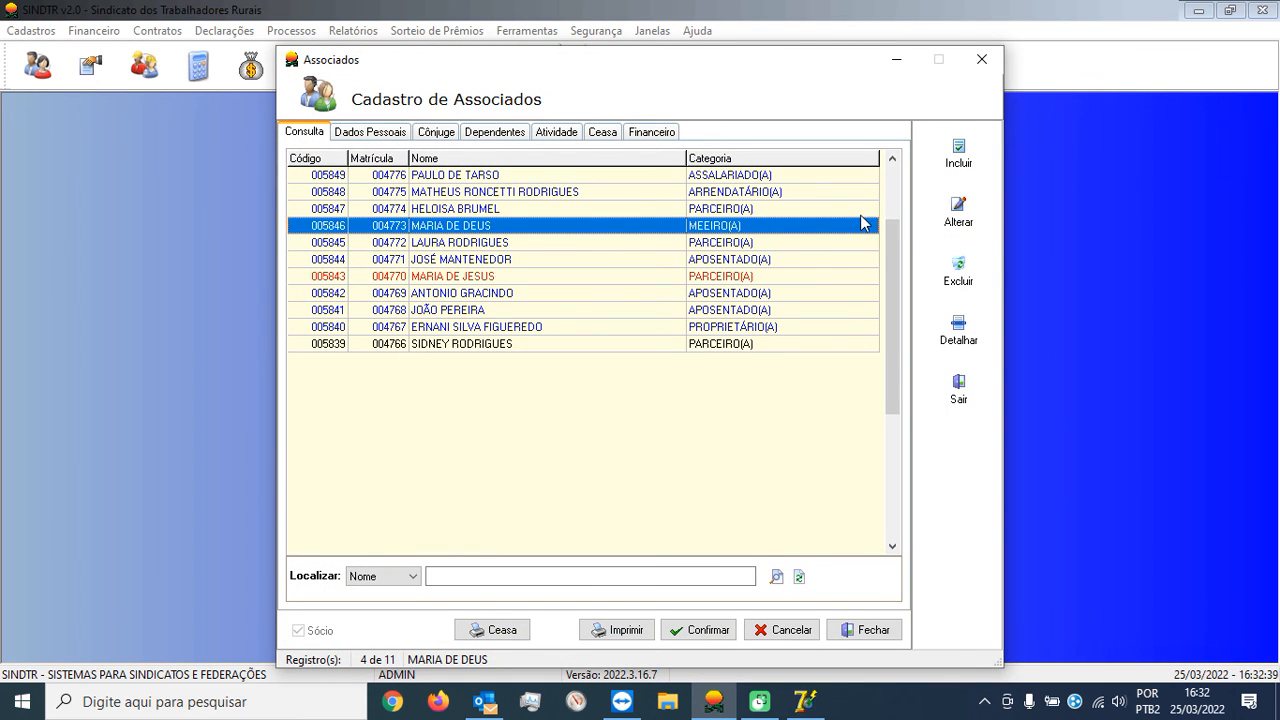
pyautogui.click(955, 222)
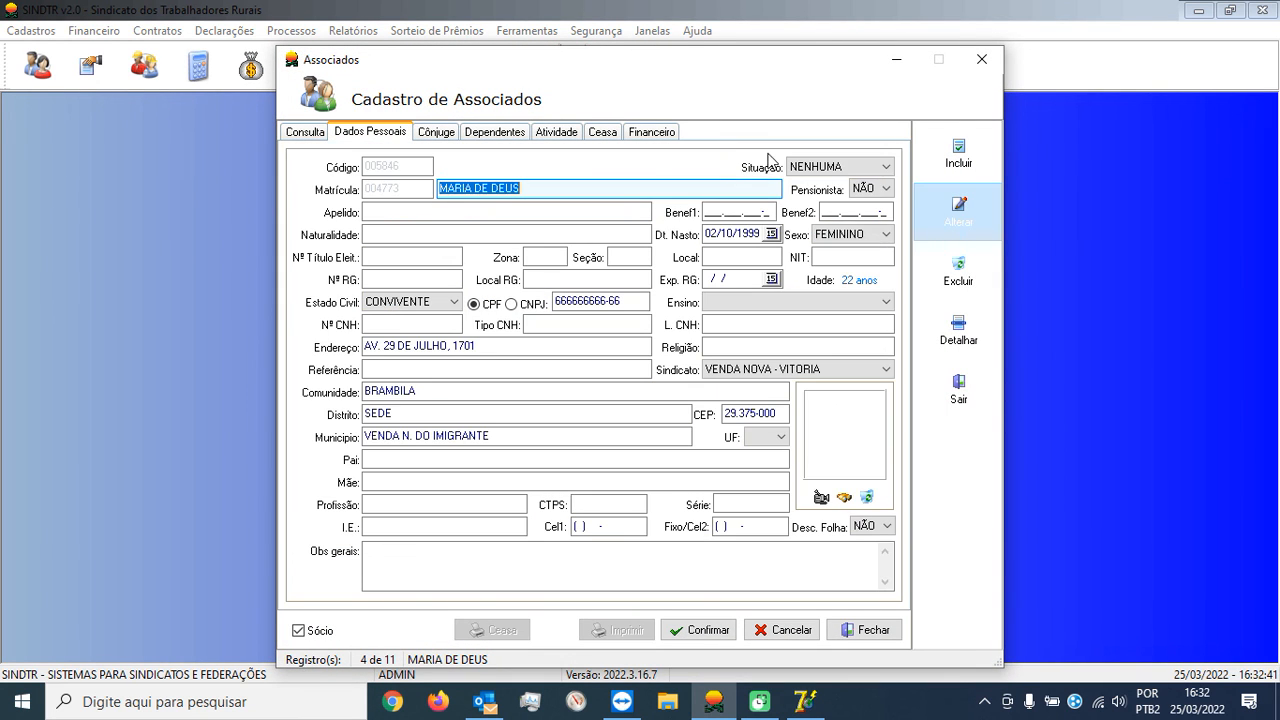
pyautogui.click(850, 167)
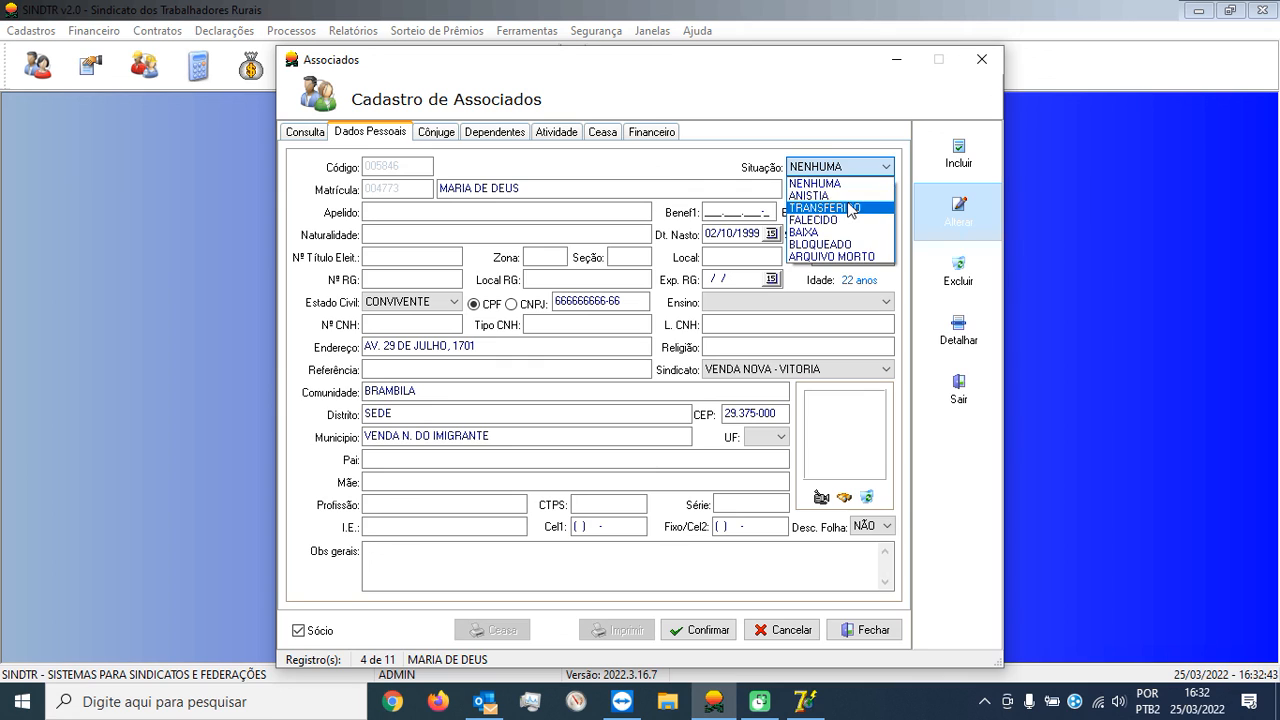